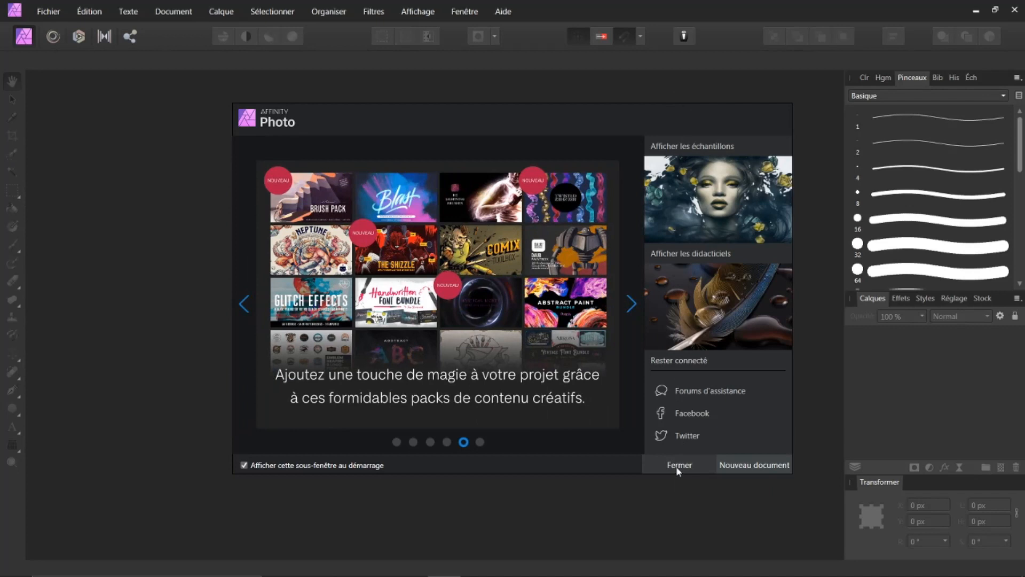
Step: Dismiss the welcome window and open the recent image jim-carrey-sourire-bonheur-geste.jpg
click(678, 465)
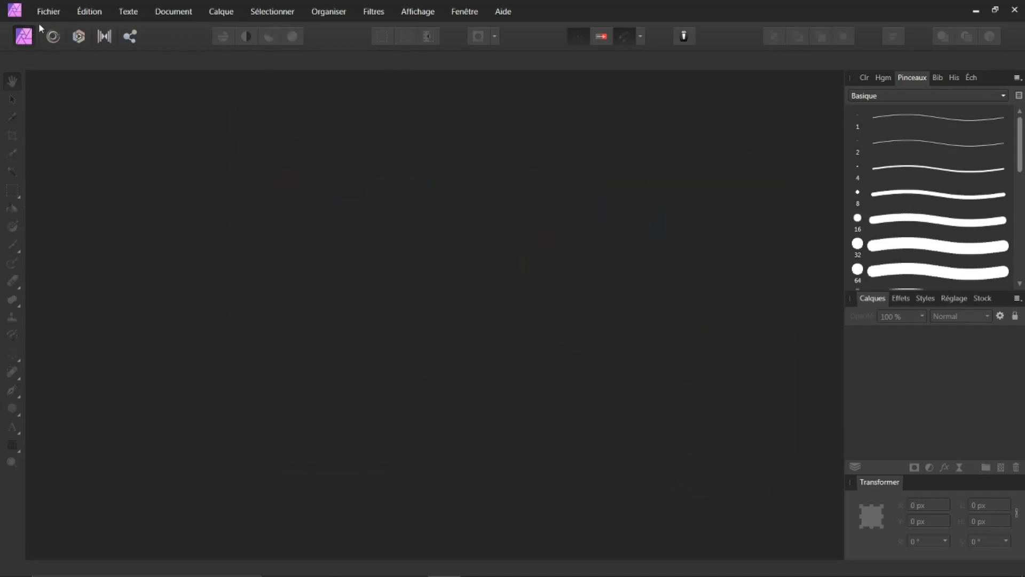
click(40, 16)
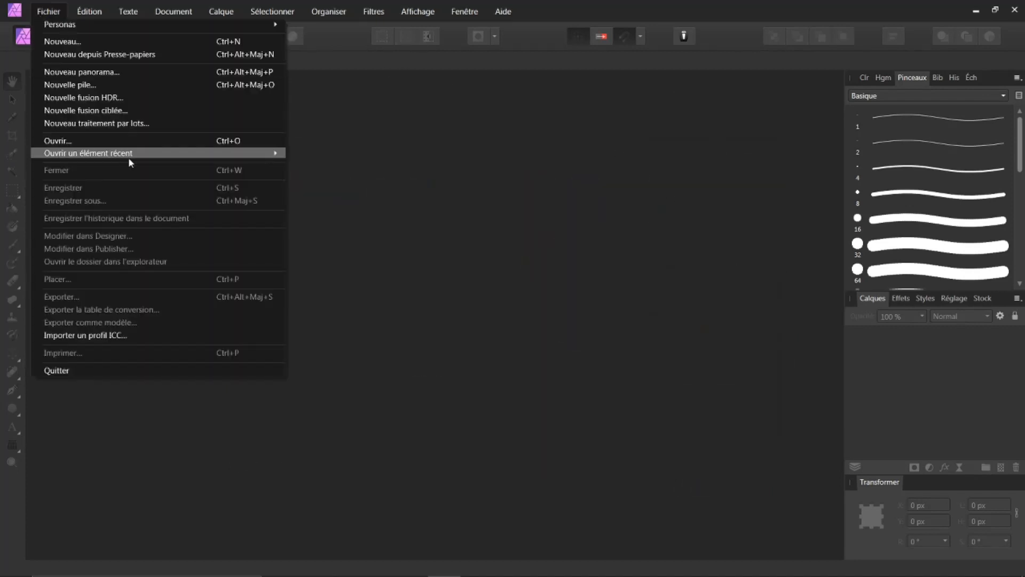
mouse_move(256, 153)
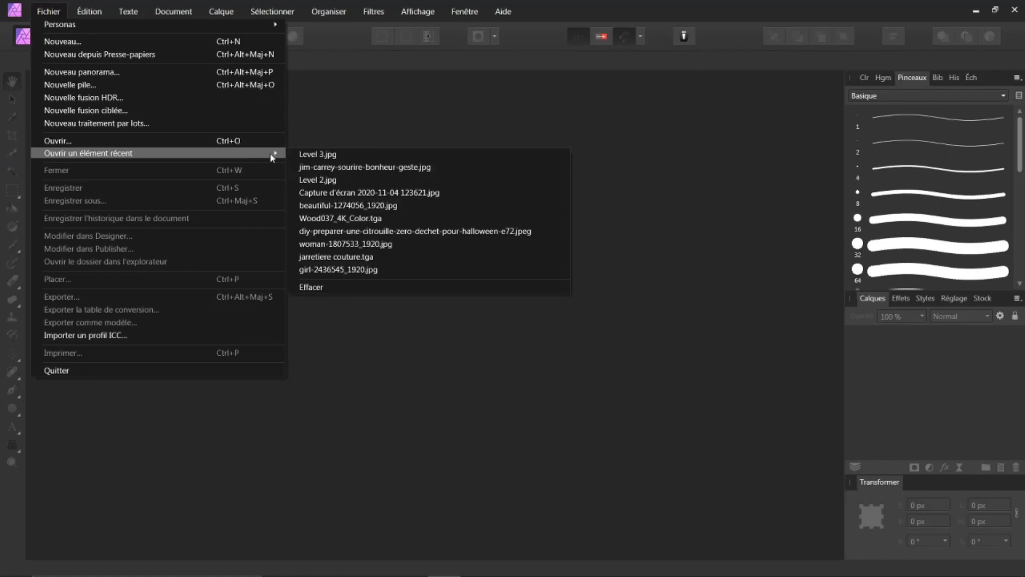
click(331, 167)
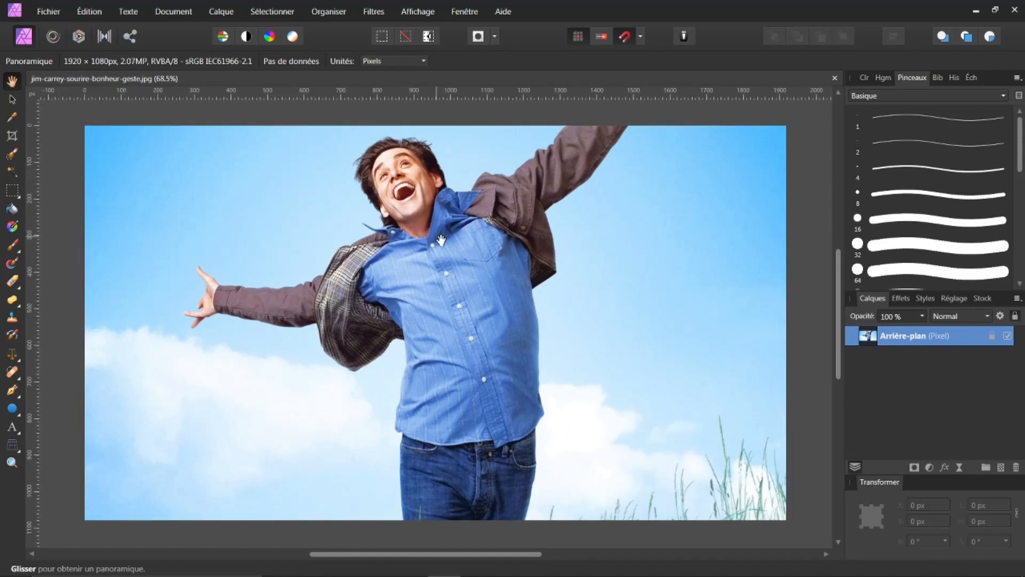
Step: Crop the photo to about 1986 × 1080 px, trimming its right side and extending the canvas beyond its left edge
scroll(444, 240, down, 2)
drag(449, 239, 506, 251)
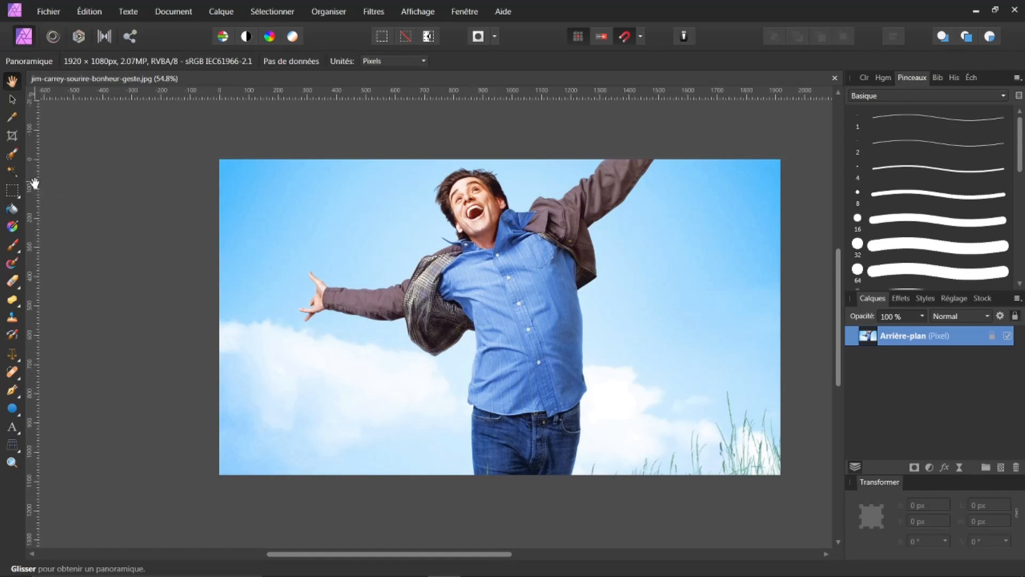
click(12, 136)
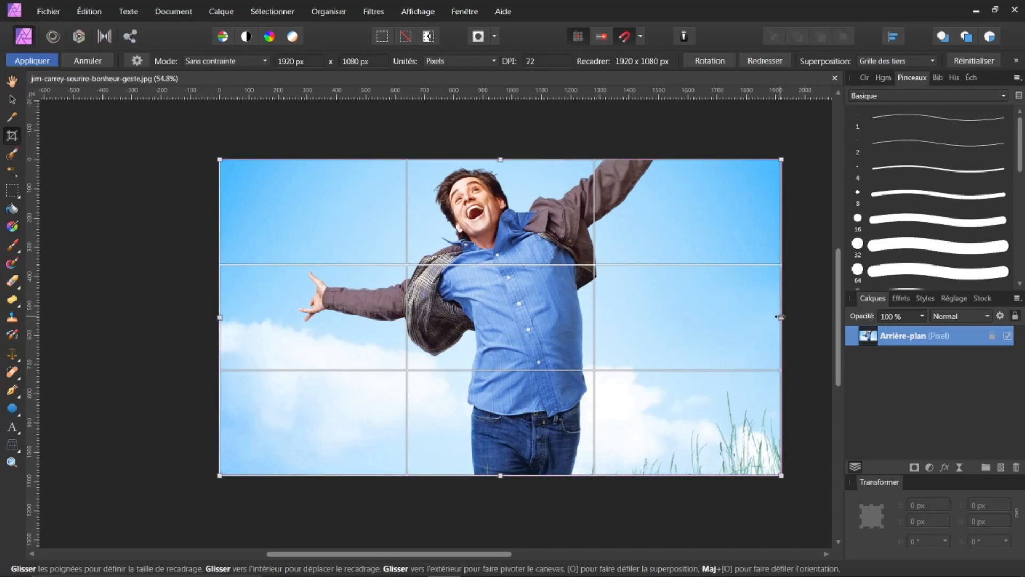
drag(780, 317, 679, 319)
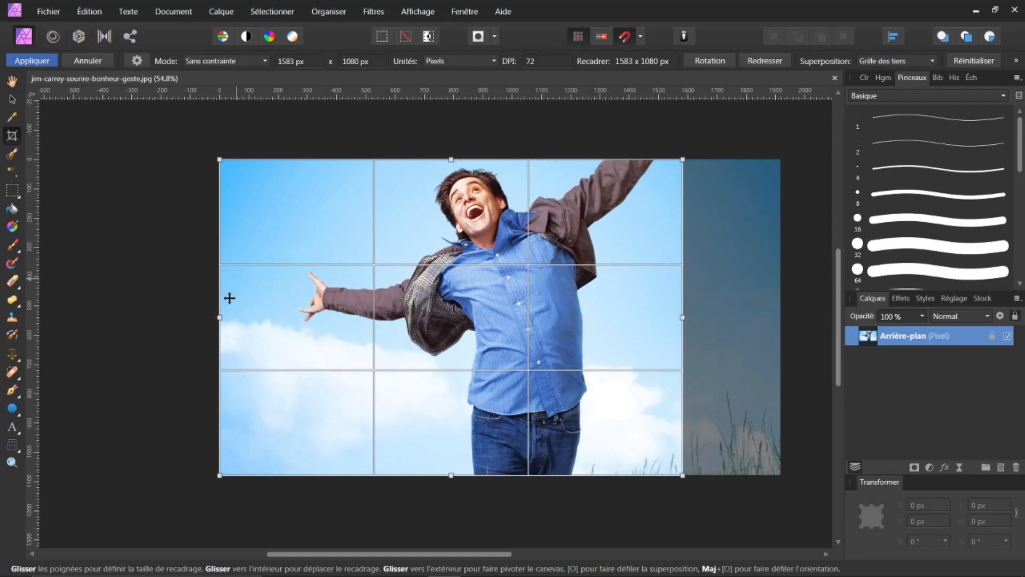
drag(218, 318, 102, 320)
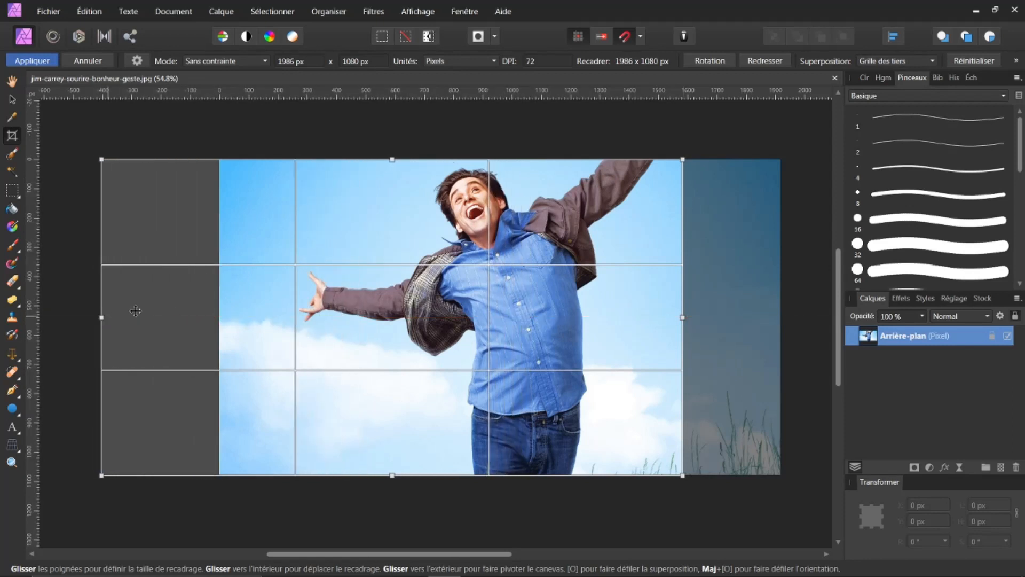
click(41, 63)
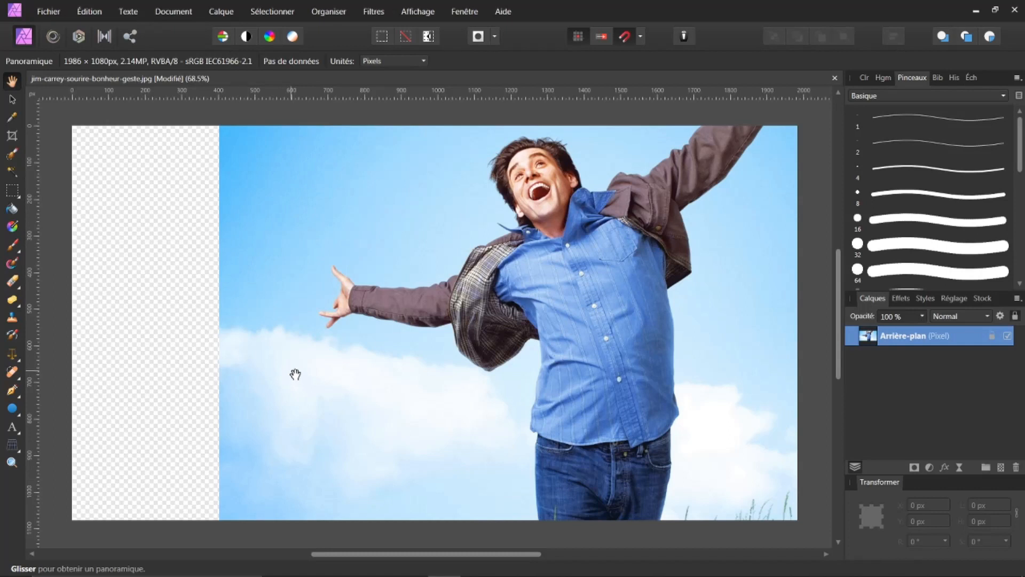
Step: Select a full-height sky strip about 246 px wide left of the man's hand and duplicate it onto its own layer
click(11, 190)
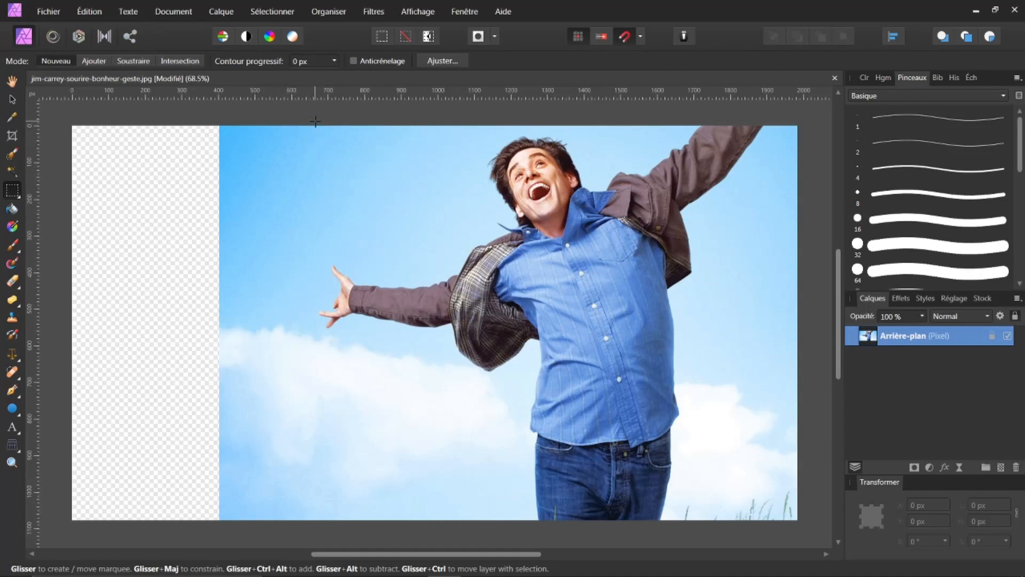
drag(316, 122, 229, 519)
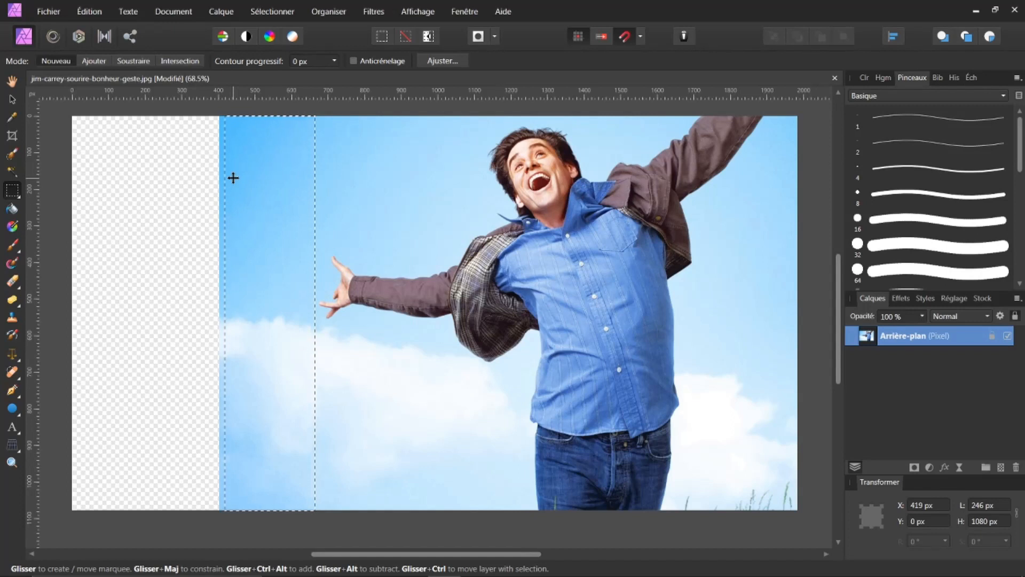
key(ctrl+j)
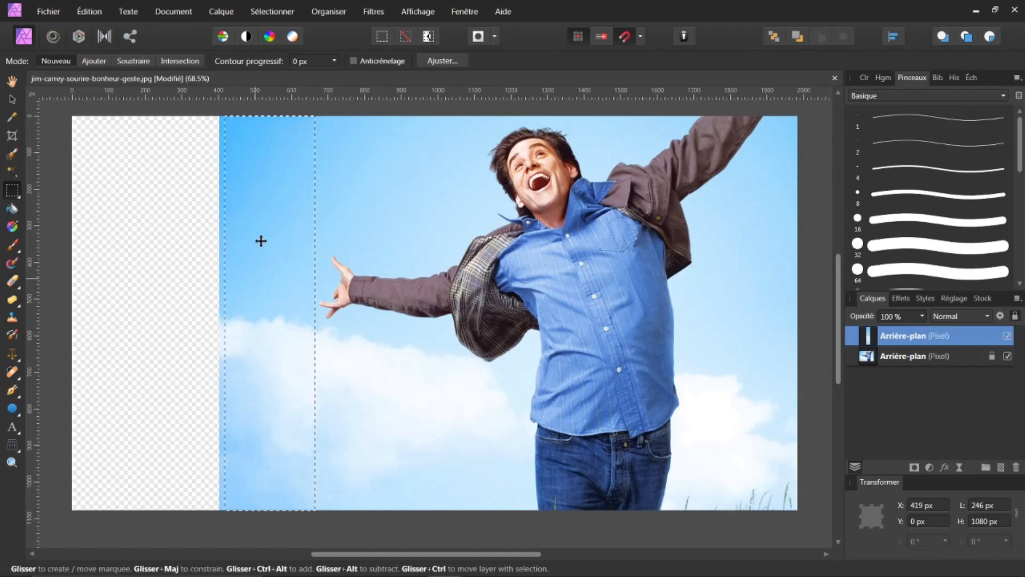
Step: Stretch the sky strip to the canvas's left edge, making it 665 px wide, and clear the selection
click(11, 100)
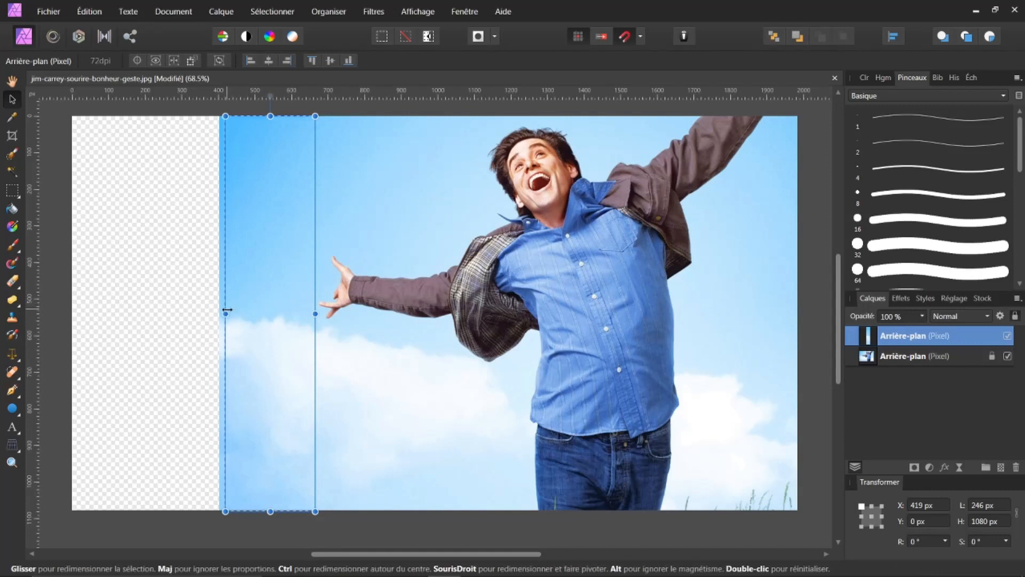
drag(225, 314, 75, 316)
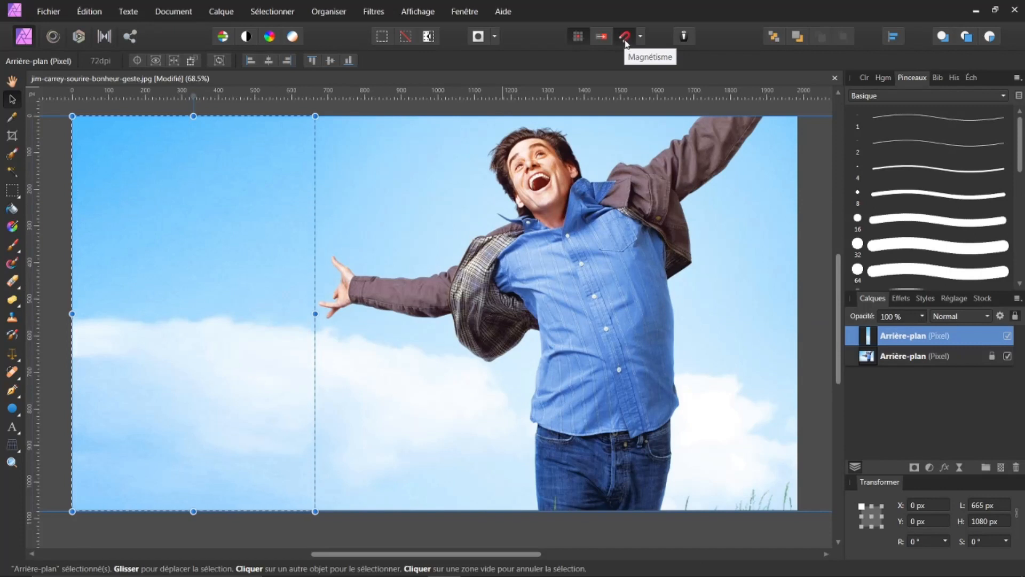
click(10, 83)
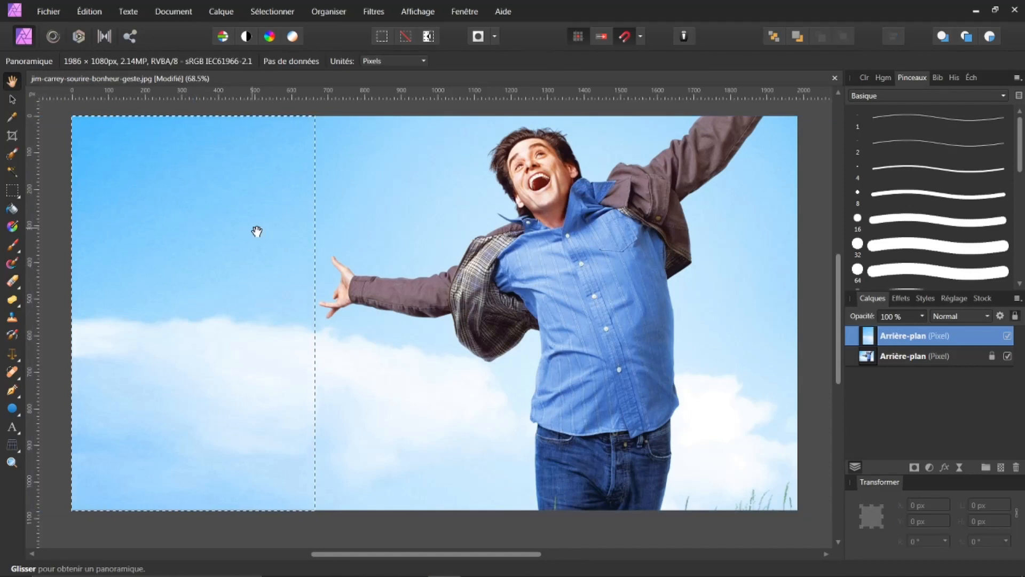
click(273, 12)
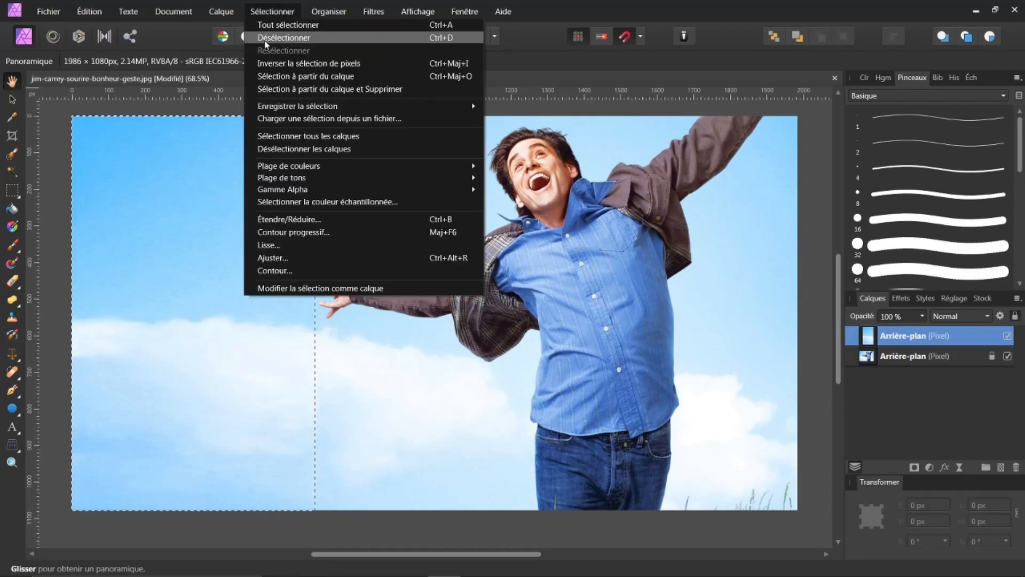
click(497, 59)
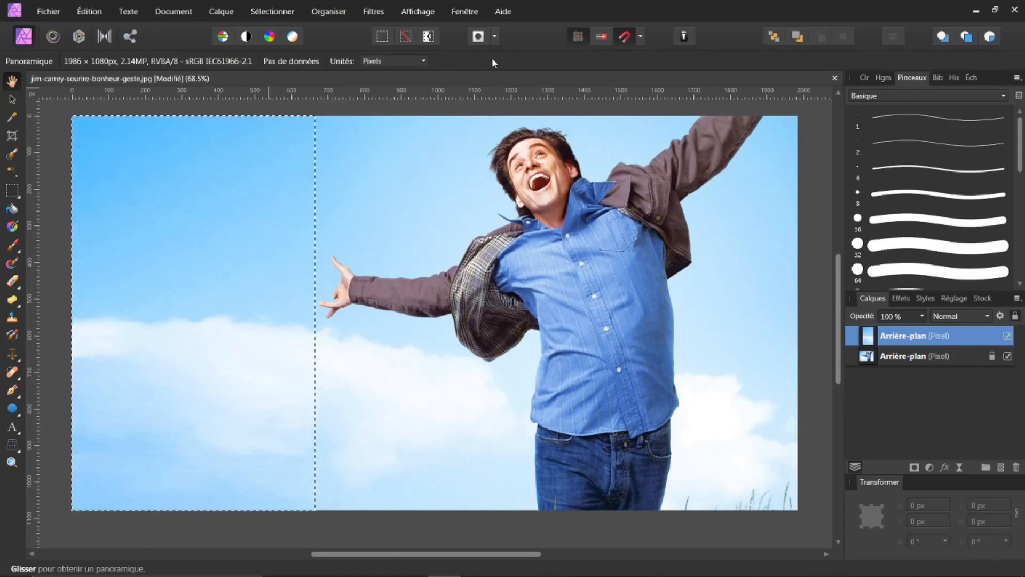
key(ctrl+d)
Step: Open the recent image Level 3.jpg
click(48, 12)
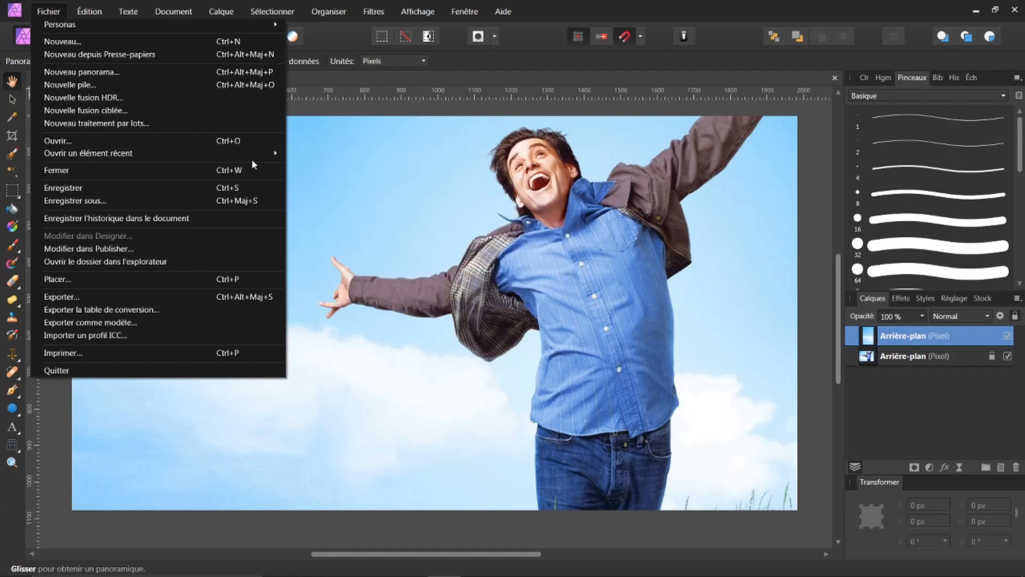
mouse_move(256, 154)
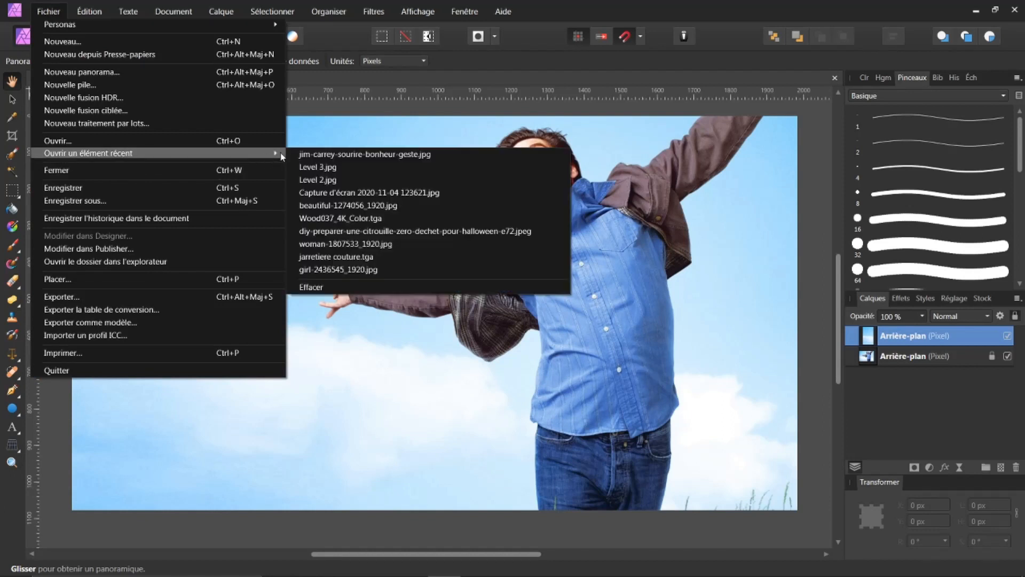
click(333, 169)
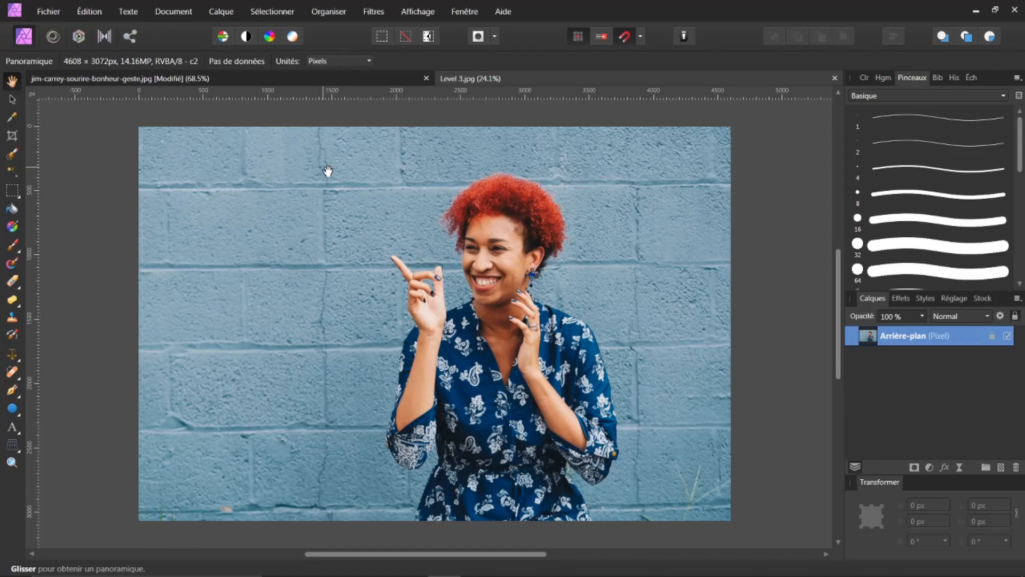
Step: Extend the canvas beyond the wall photo's left edge to about 5760 × 3072 px with the Crop tool
drag(258, 246, 364, 263)
scroll(268, 252, down, 1)
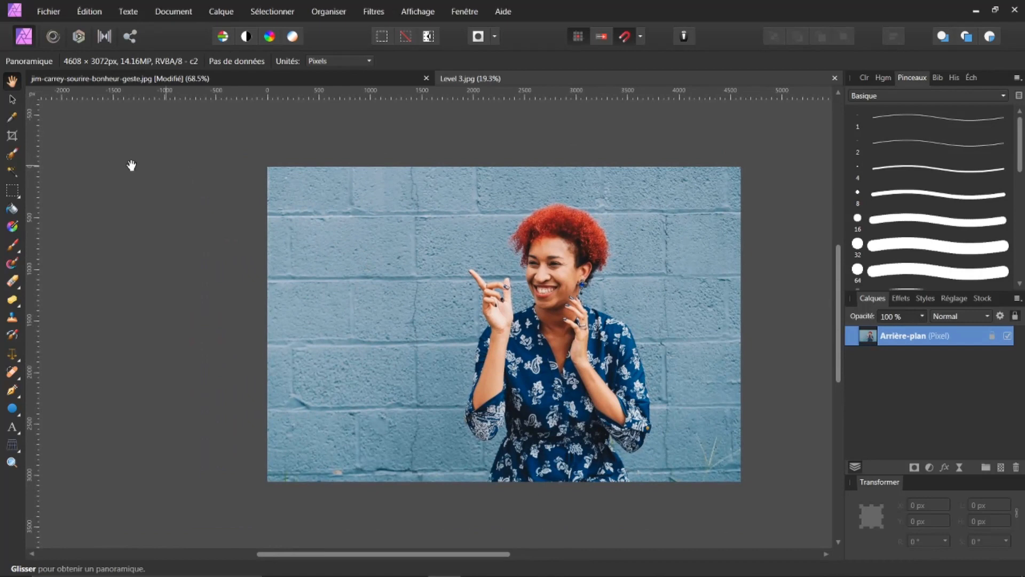
click(12, 137)
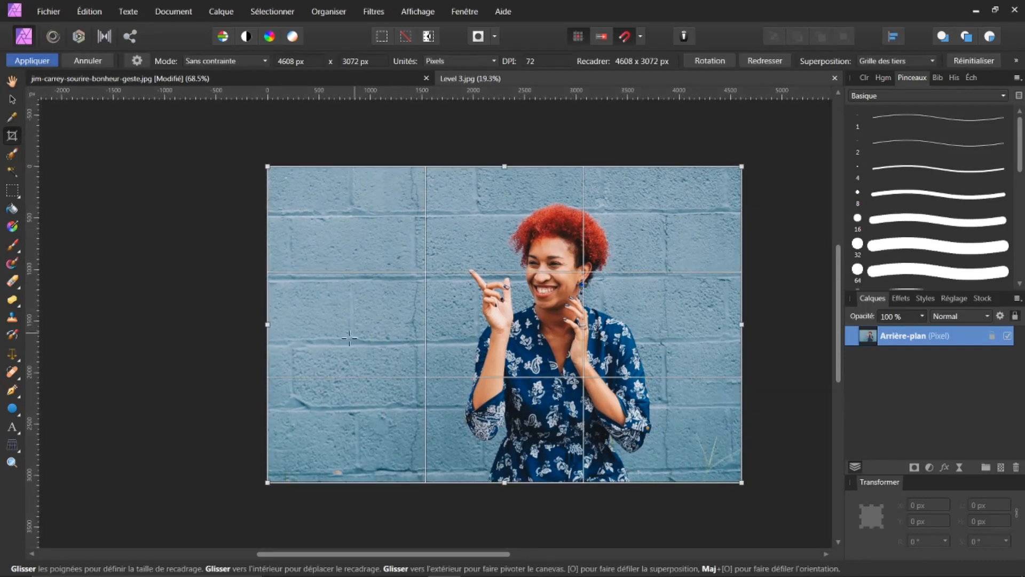
drag(268, 324, 149, 319)
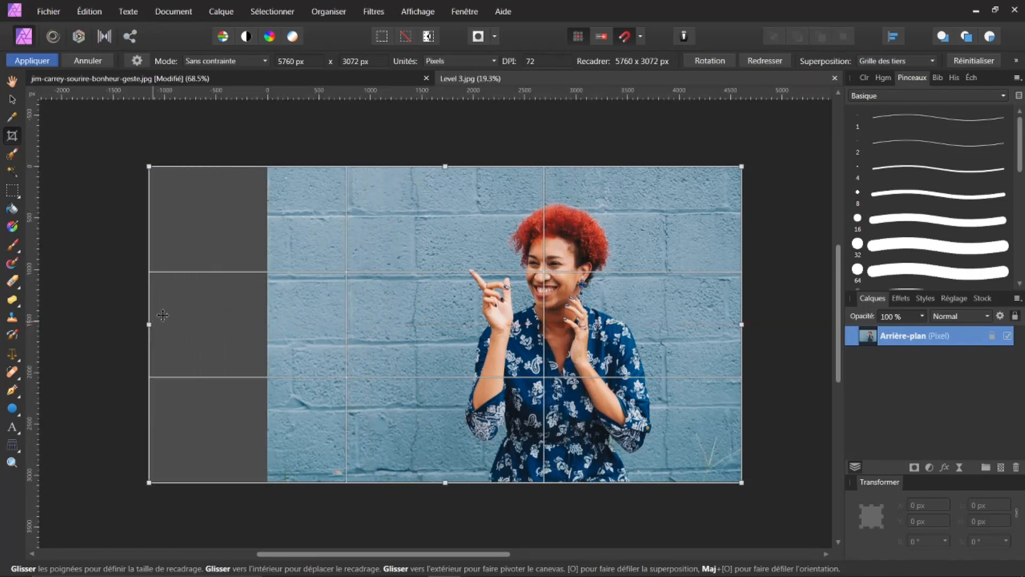
click(32, 61)
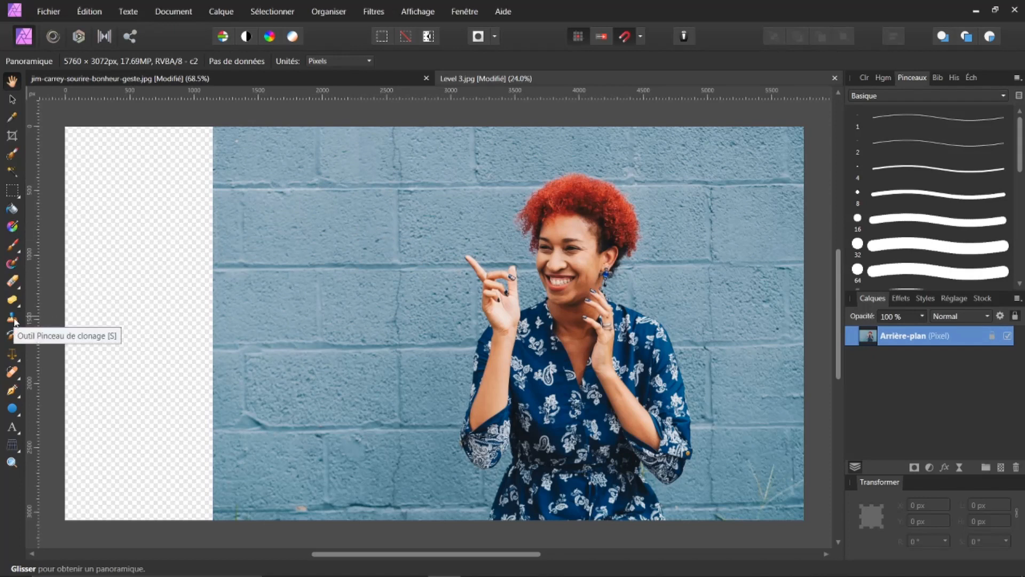
Step: Add an empty pixel layer above the wall photo and activate the Clone Brush tool
click(1002, 468)
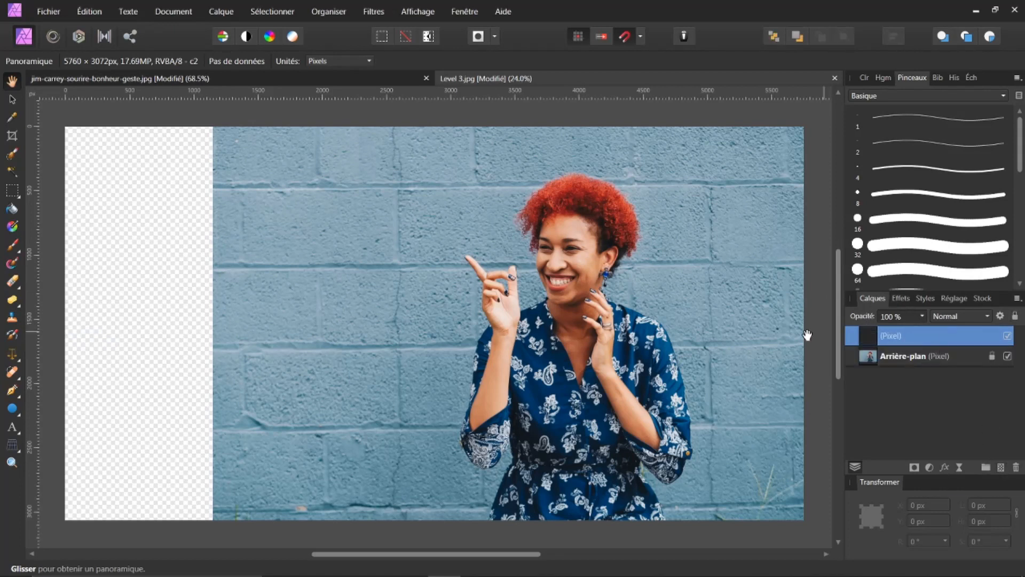
click(13, 320)
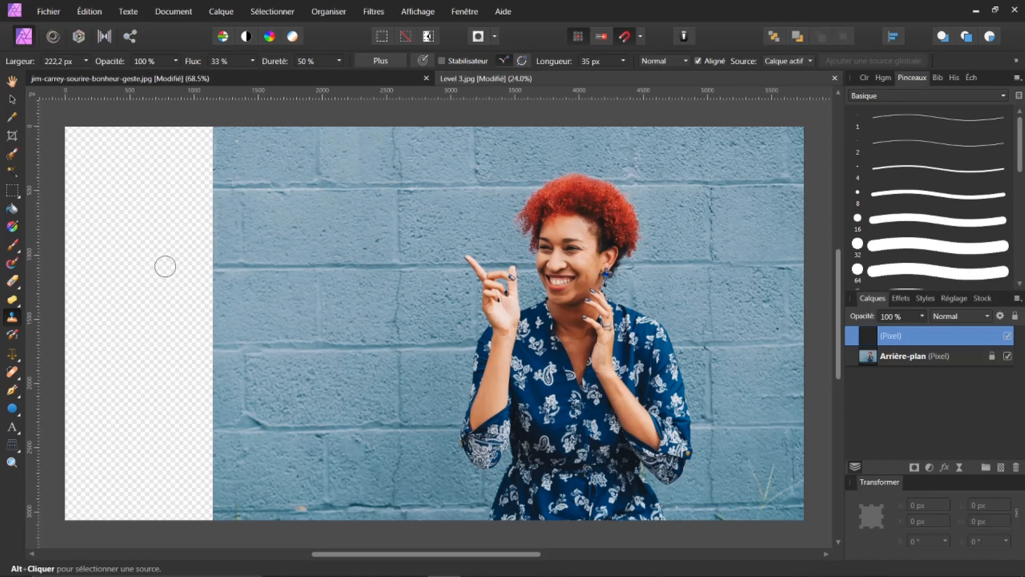
Step: Adjust the Clone Brush interactively on the canvas to a width of about 97.4 px and a hardness of 52 %
alt+click(133, 248)
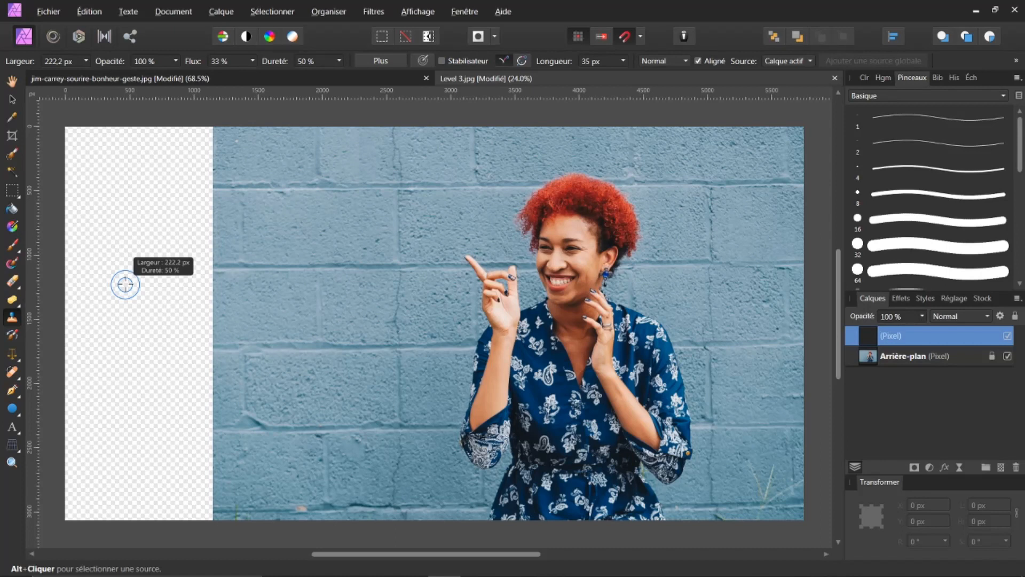
mouse_move(125, 285)
mouse_down()
mouse_move(195, 292)
mouse_move(152, 294)
mouse_move(162, 200)
mouse_move(154, 367)
mouse_move(169, 251)
mouse_move(165, 316)
mouse_move(167, 298)
mouse_move(201, 297)
mouse_move(171, 302)
mouse_move(200, 298)
mouse_move(181, 302)
mouse_up()
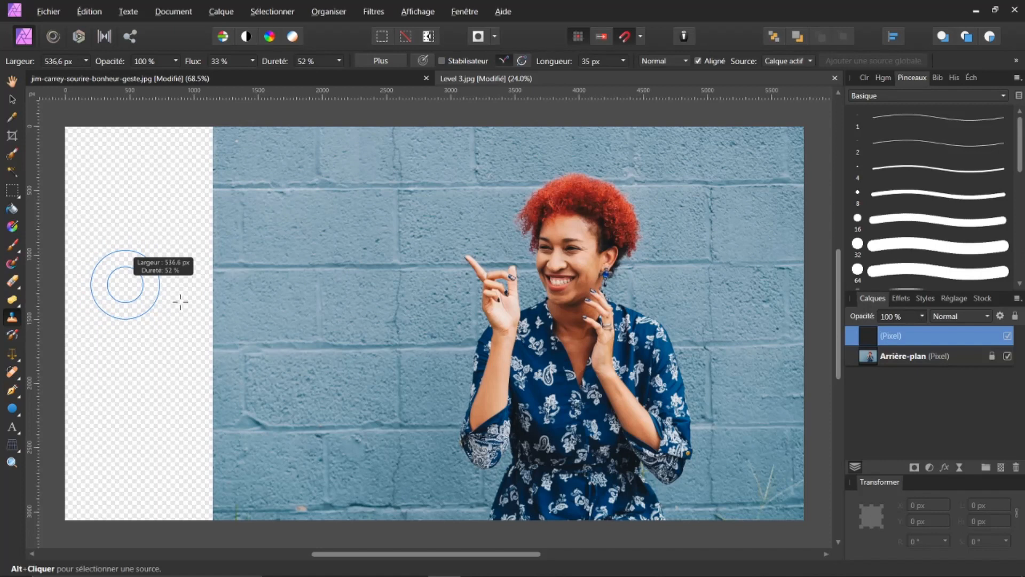
mouse_move(175, 323)
mouse_down()
mouse_move(178, 302)
mouse_move(187, 303)
mouse_up()
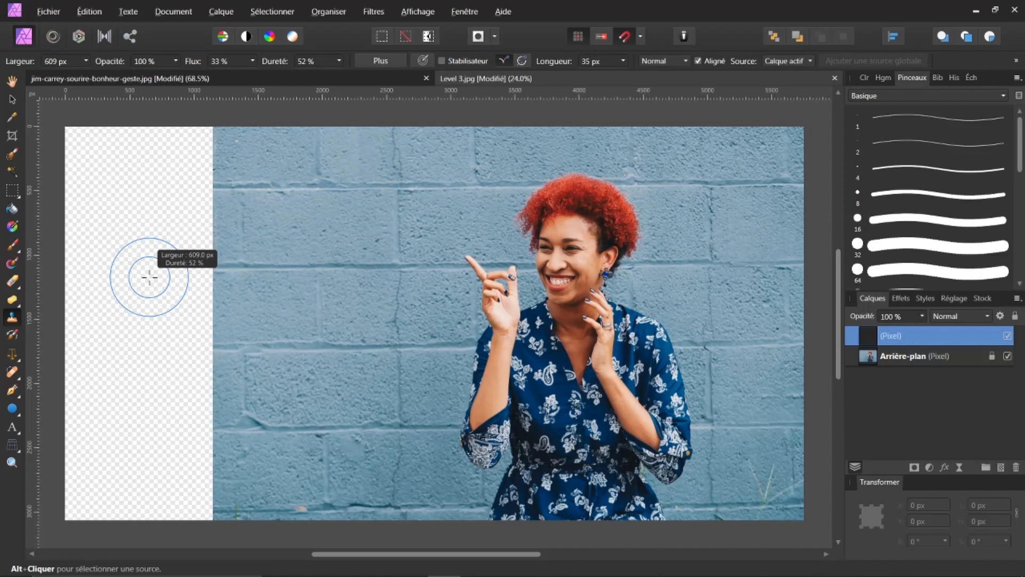
key(Down)
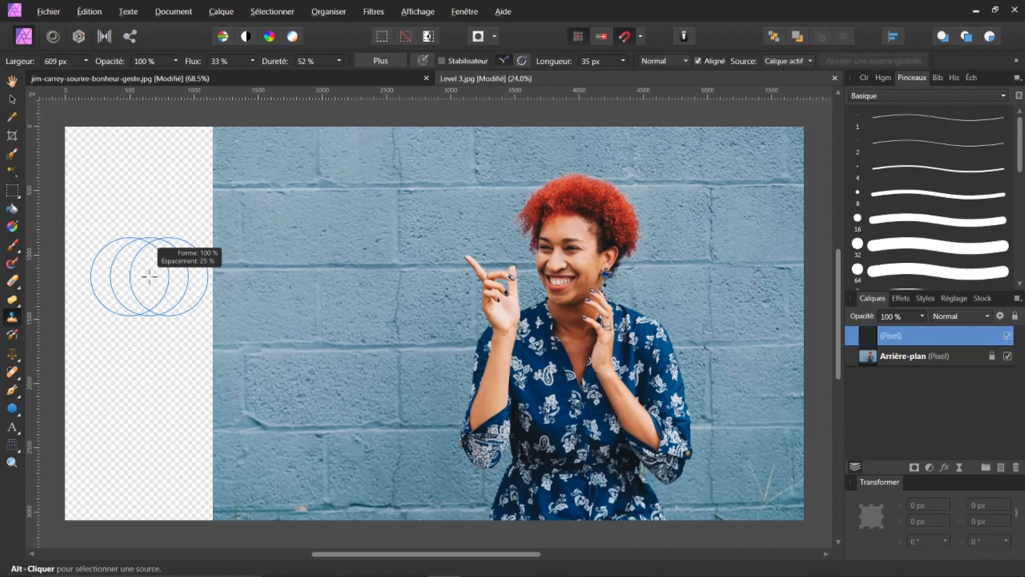
key(ctrl)
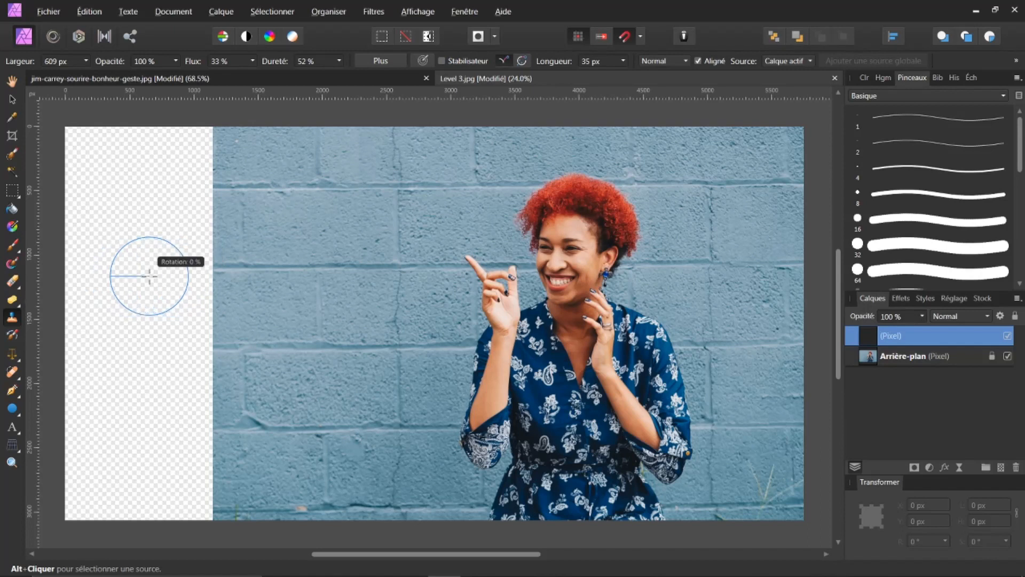
key(alt)
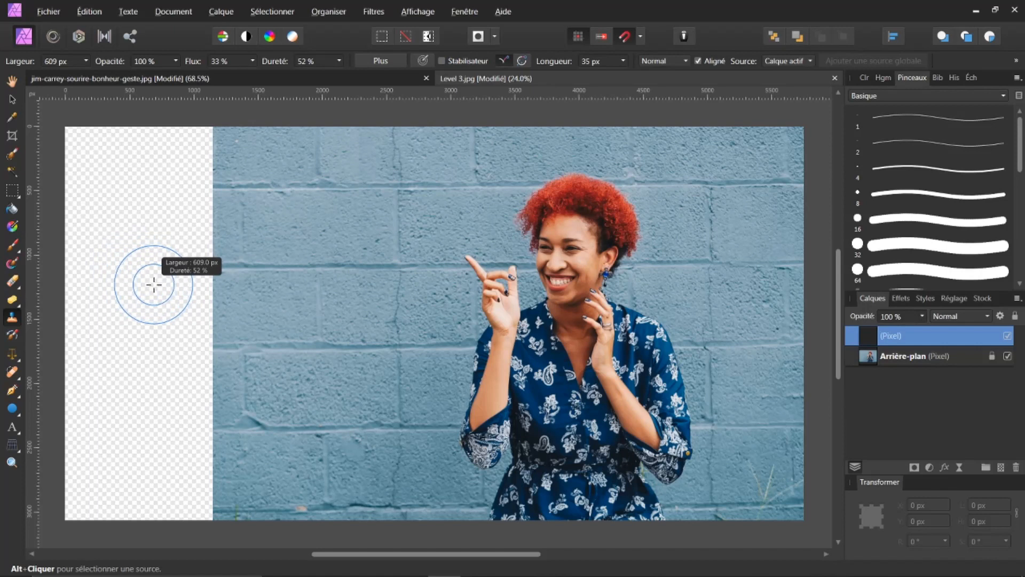
mouse_move(152, 285)
mouse_down()
mouse_move(122, 286)
mouse_move(169, 286)
mouse_move(100, 286)
mouse_up()
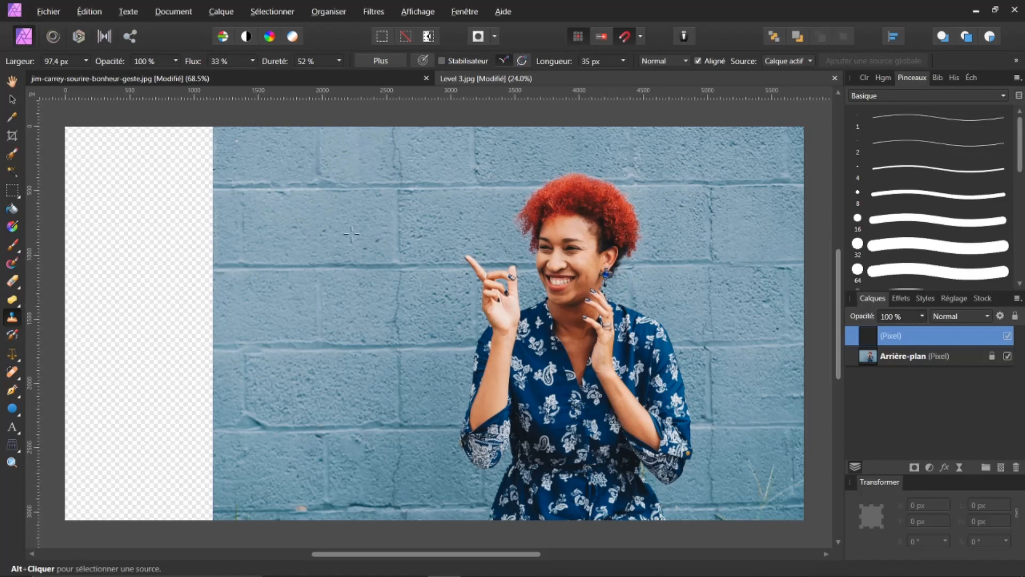
Step: Sample a clone source on the mortar line beside the pointing hand and set the source to "Calque actif et sous-jacent"
key(alt)
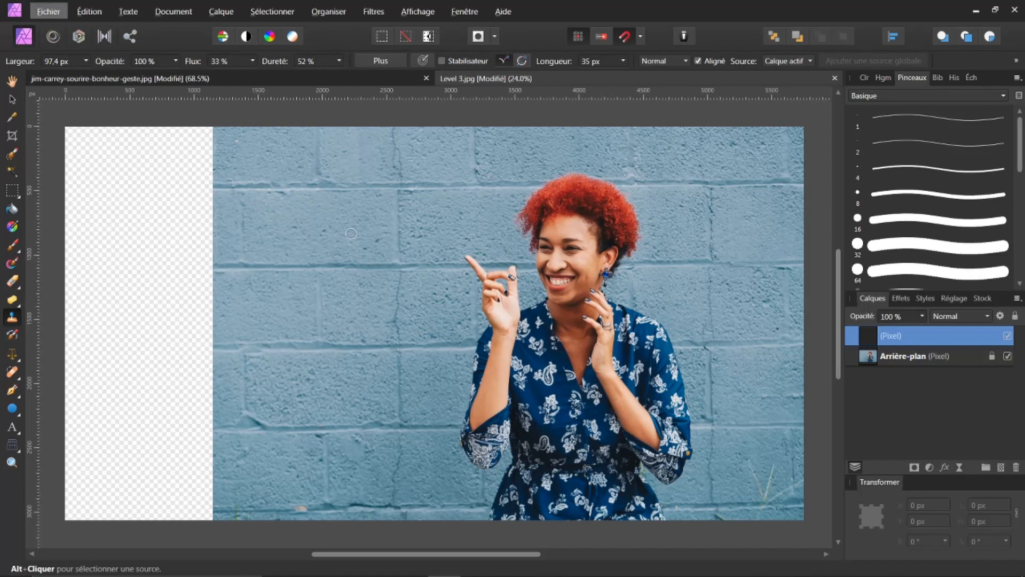
key(alt)
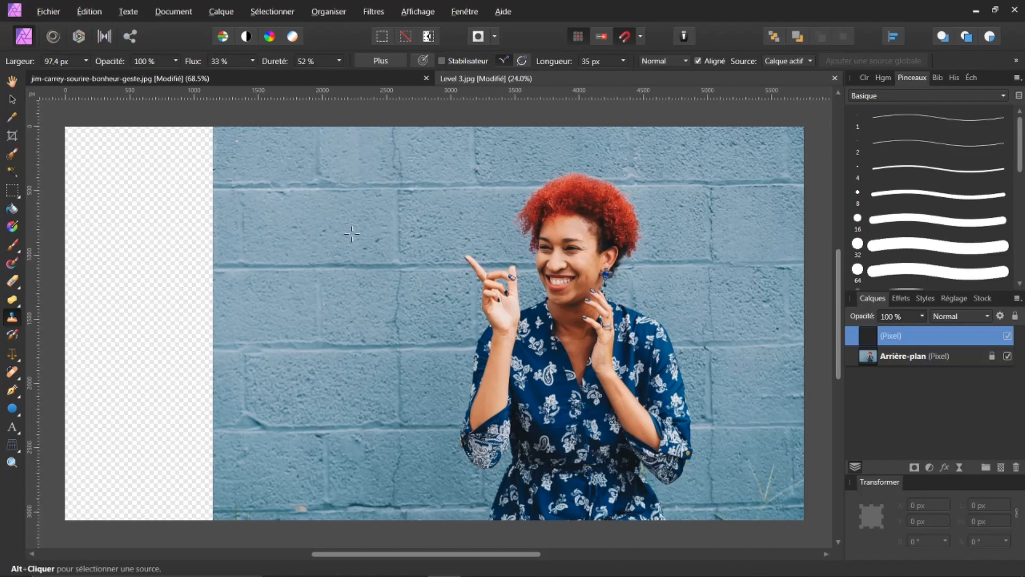
alt+click(431, 267)
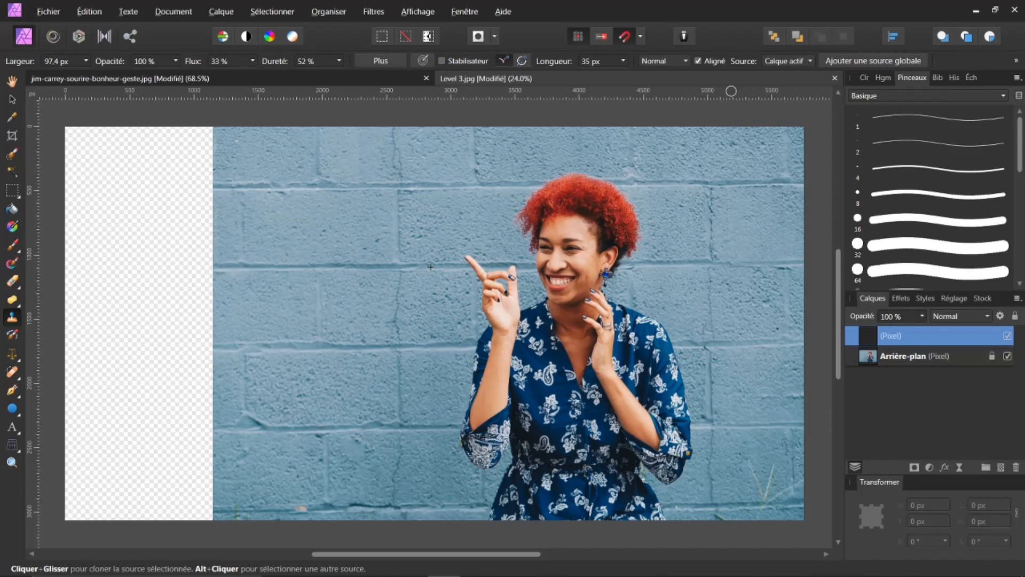
click(811, 60)
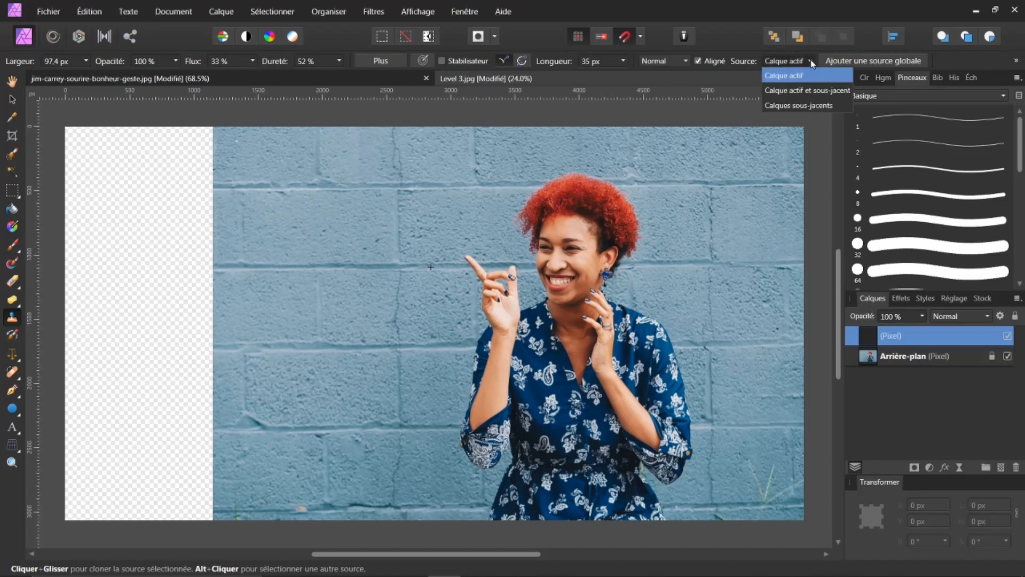
click(773, 91)
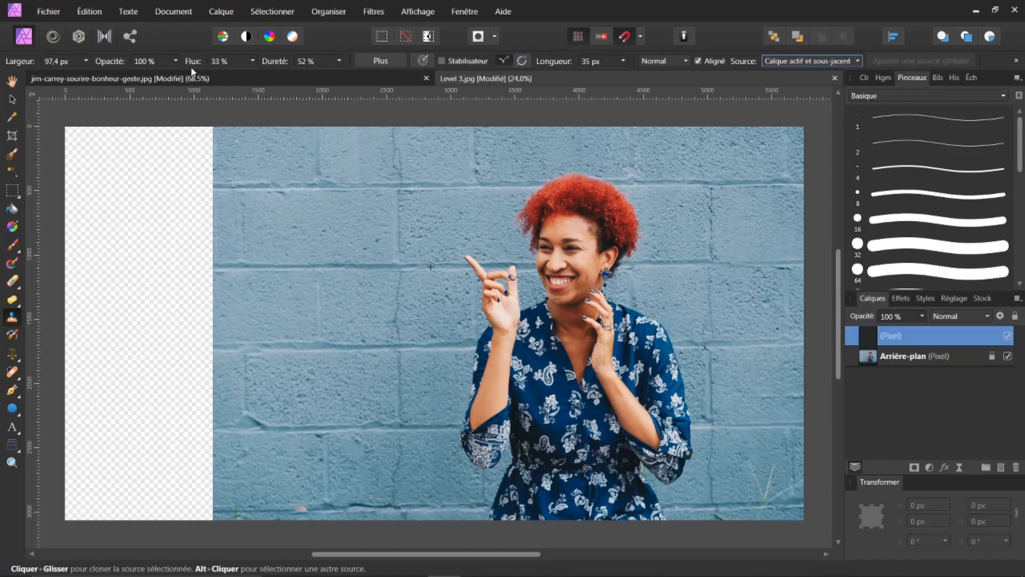
Step: Try cloning a small patch across the wall photo's left edge at 100 % flow, and undo it
drag(191, 59, 197, 60)
mouse_move(206, 266)
mouse_down()
mouse_move(216, 265)
mouse_move(206, 250)
mouse_move(188, 274)
mouse_move(216, 274)
mouse_up()
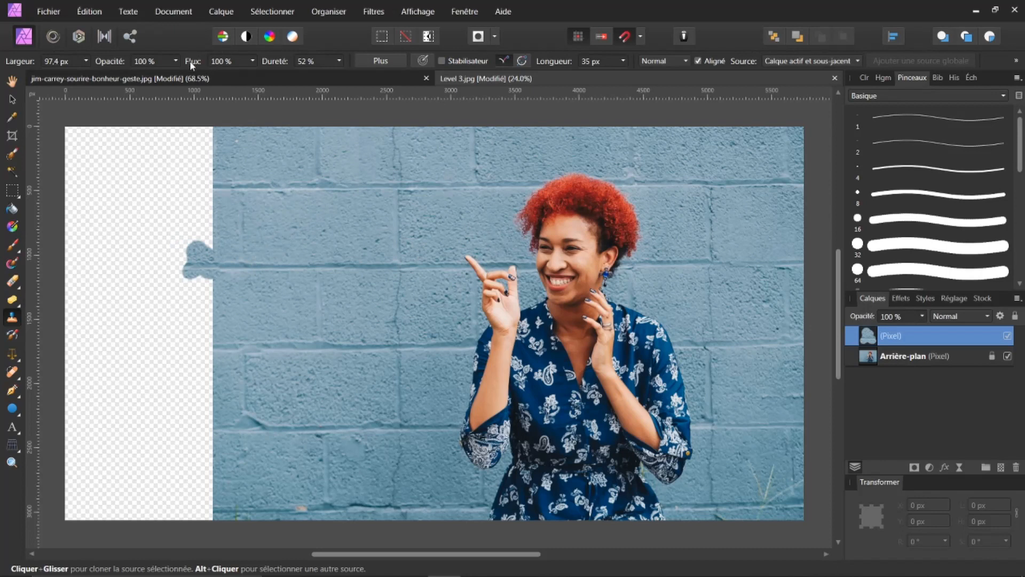
click(151, 150)
key(ctrl+z)
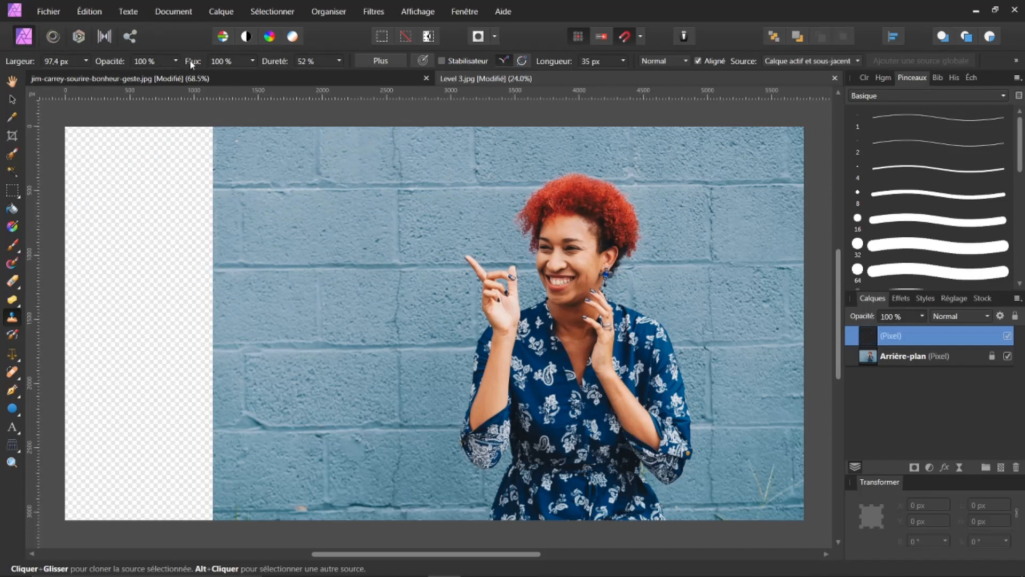
Step: Set the Clone Brush to about 803.6 px wide, with 41 % flow and 65 % hardness
drag(172, 62, 153, 64)
key(alt)
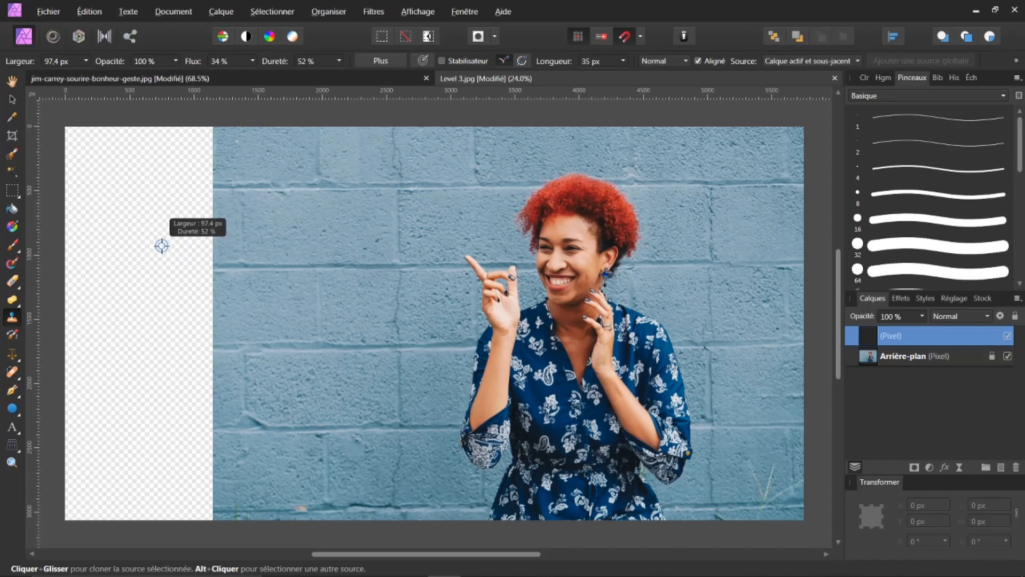
mouse_move(164, 245)
mouse_down()
mouse_move(241, 248)
mouse_move(240, 292)
mouse_up()
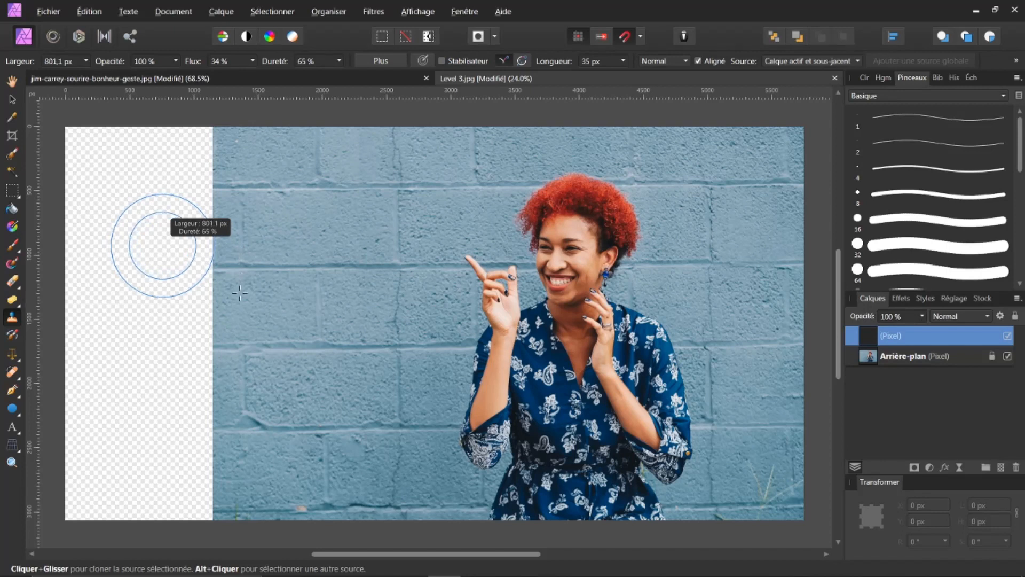
mouse_move(165, 229)
mouse_down()
mouse_move(175, 239)
mouse_move(182, 216)
mouse_move(157, 225)
mouse_move(181, 243)
mouse_move(187, 223)
mouse_move(167, 232)
mouse_move(178, 246)
mouse_move(191, 235)
mouse_move(168, 236)
mouse_up()
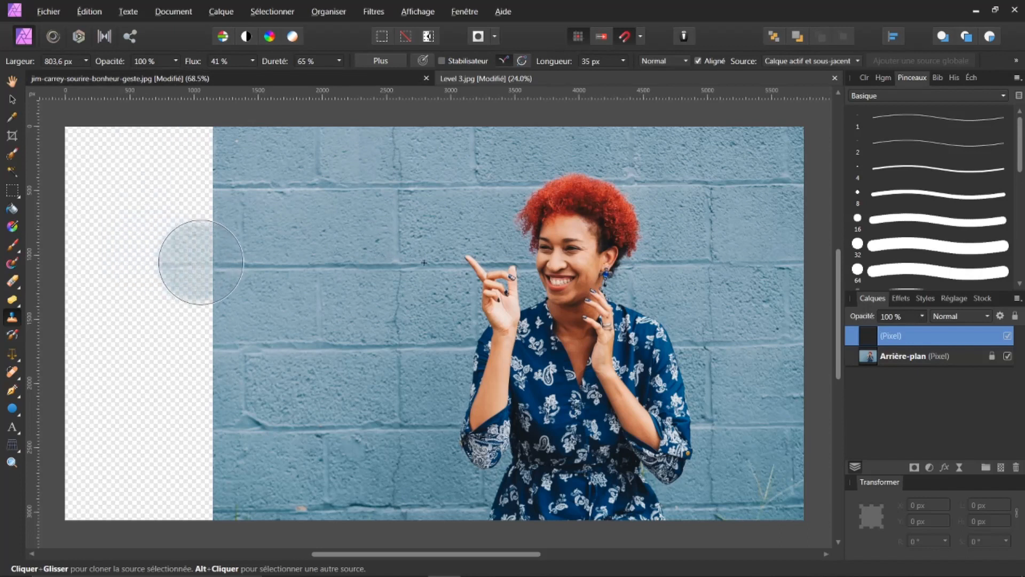
Step: Clone the brick wall over the whole empty canvas area, keeping the horizontal mortar lines aligned
mouse_move(187, 262)
mouse_down()
mouse_move(181, 251)
mouse_move(187, 267)
mouse_move(209, 275)
mouse_up()
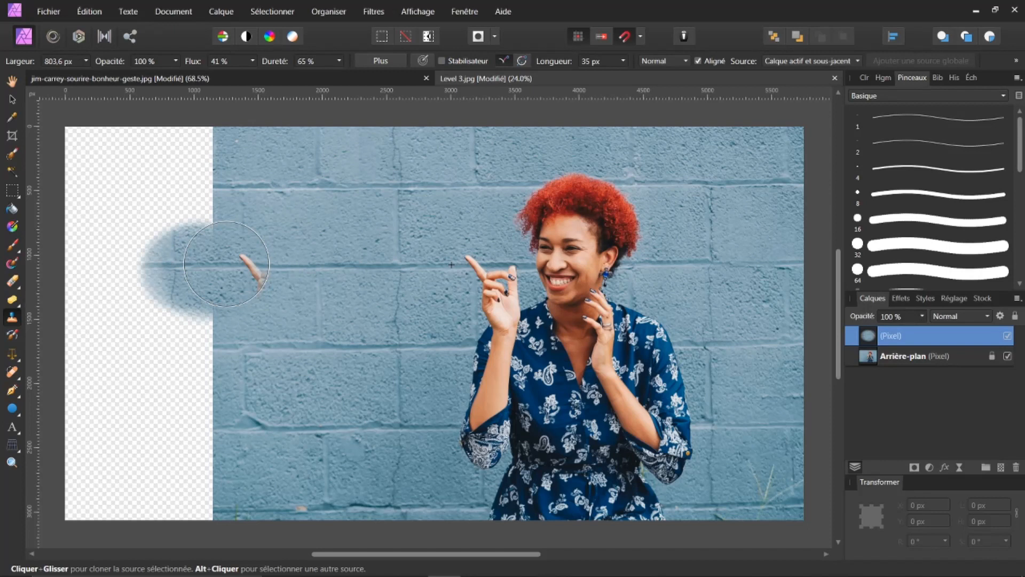
mouse_move(223, 262)
mouse_down()
mouse_move(243, 279)
mouse_move(193, 224)
mouse_move(201, 212)
mouse_move(179, 200)
mouse_move(198, 142)
mouse_move(174, 153)
mouse_move(143, 147)
mouse_move(124, 161)
mouse_move(81, 155)
mouse_move(72, 178)
mouse_move(89, 196)
mouse_move(117, 185)
mouse_move(73, 161)
mouse_move(60, 188)
mouse_move(86, 213)
mouse_move(140, 215)
mouse_move(95, 262)
mouse_move(136, 259)
mouse_move(149, 241)
mouse_move(99, 280)
mouse_move(167, 302)
mouse_move(177, 326)
mouse_move(186, 319)
mouse_move(179, 331)
mouse_move(94, 334)
mouse_move(86, 297)
mouse_move(105, 254)
mouse_move(192, 155)
mouse_move(152, 138)
mouse_move(118, 198)
mouse_up()
mouse_move(144, 308)
mouse_down()
mouse_move(178, 354)
mouse_move(190, 334)
mouse_move(184, 328)
mouse_move(167, 368)
mouse_move(182, 358)
mouse_move(187, 398)
mouse_move(122, 366)
mouse_move(88, 325)
mouse_move(86, 383)
mouse_move(73, 376)
mouse_move(86, 405)
mouse_move(162, 375)
mouse_move(161, 397)
mouse_move(173, 382)
mouse_move(181, 405)
mouse_move(197, 393)
mouse_move(194, 425)
mouse_move(205, 394)
mouse_move(175, 478)
mouse_move(195, 457)
mouse_move(184, 505)
mouse_move(199, 489)
mouse_move(183, 509)
mouse_move(134, 460)
mouse_move(113, 470)
mouse_move(120, 449)
mouse_move(90, 454)
mouse_move(85, 444)
mouse_move(76, 477)
mouse_move(86, 501)
mouse_move(146, 501)
mouse_move(101, 492)
mouse_up()
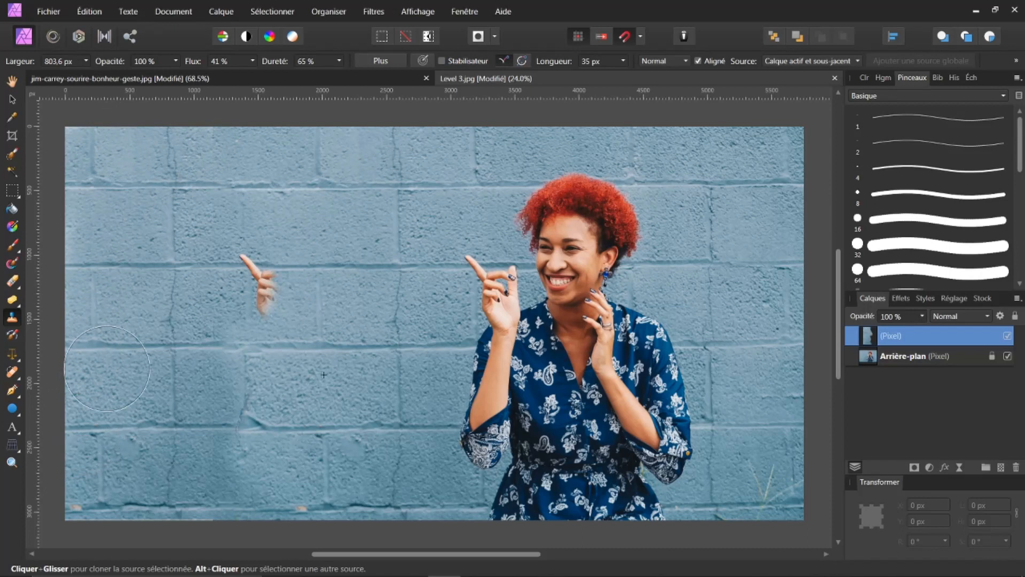
mouse_move(203, 416)
mouse_down()
mouse_move(251, 444)
mouse_move(270, 409)
mouse_move(273, 336)
mouse_move(280, 347)
mouse_move(305, 321)
mouse_move(271, 332)
mouse_move(298, 337)
mouse_move(363, 302)
mouse_move(315, 326)
mouse_move(334, 315)
mouse_move(288, 291)
mouse_move(303, 284)
mouse_move(312, 299)
mouse_move(272, 318)
mouse_move(310, 299)
mouse_move(342, 301)
mouse_move(321, 305)
mouse_move(334, 291)
mouse_move(304, 317)
mouse_move(312, 281)
mouse_move(306, 303)
mouse_up()
Step: Erase the duplicated hand from the cloned layer with the Eraser and lower the Eraser's flow to 32 %
key(e)
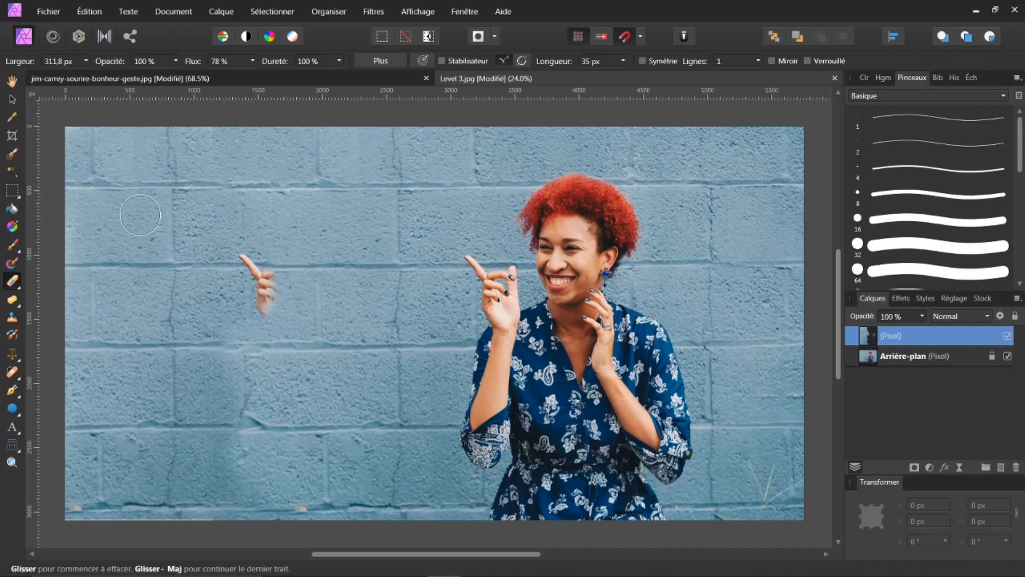
click(134, 212)
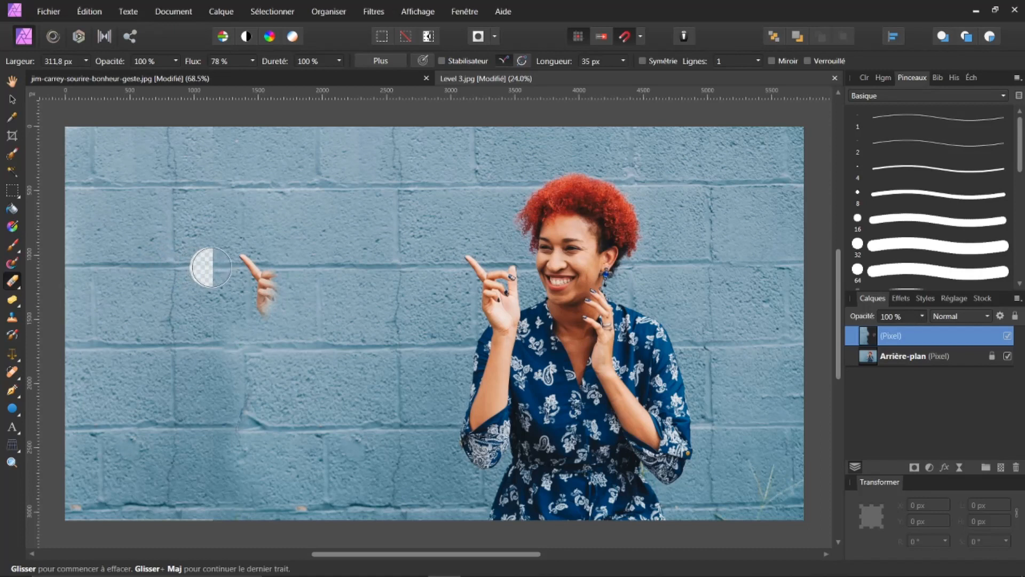
mouse_move(219, 267)
mouse_down()
mouse_move(202, 267)
mouse_move(252, 256)
mouse_move(261, 299)
mouse_up()
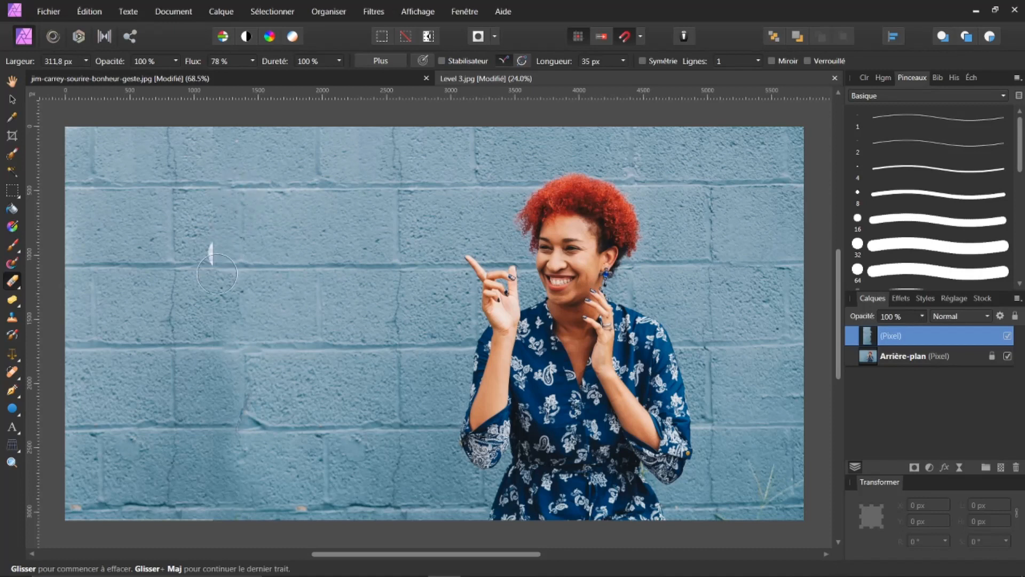
mouse_move(216, 247)
mouse_down()
mouse_move(191, 267)
mouse_move(240, 105)
mouse_move(230, 179)
mouse_up()
drag(179, 65, 166, 65)
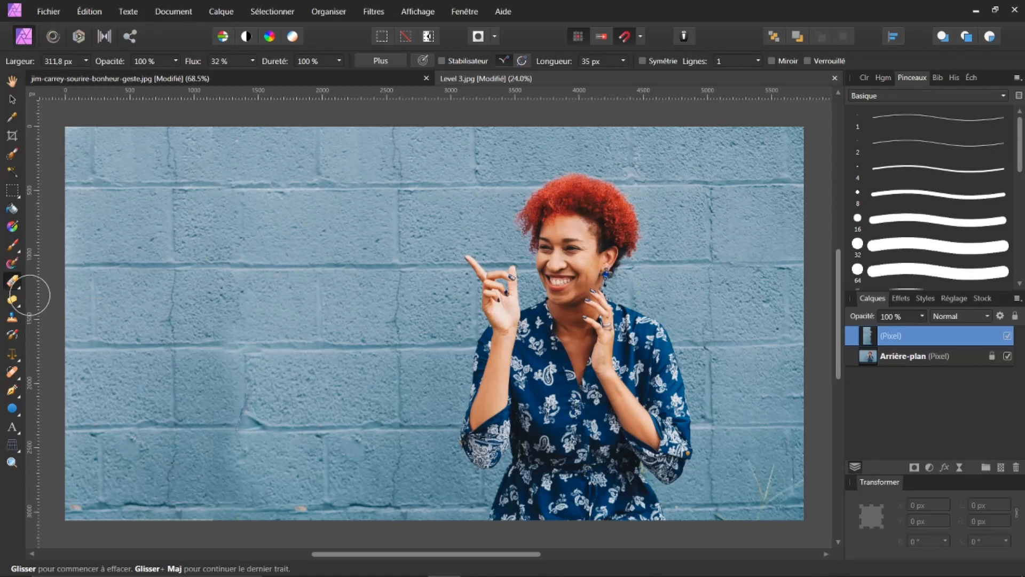
Step: Return to the Clone Brush, undo the stroke that copies the woman's face, and clone clean wall texture over the upper blocks
click(19, 321)
drag(296, 264, 352, 249)
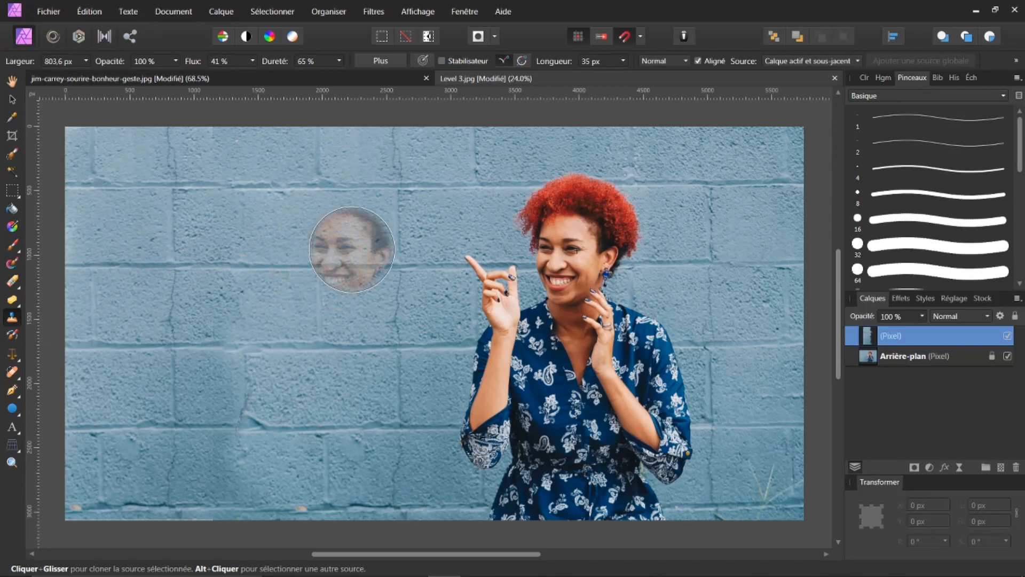
key(ctrl+z)
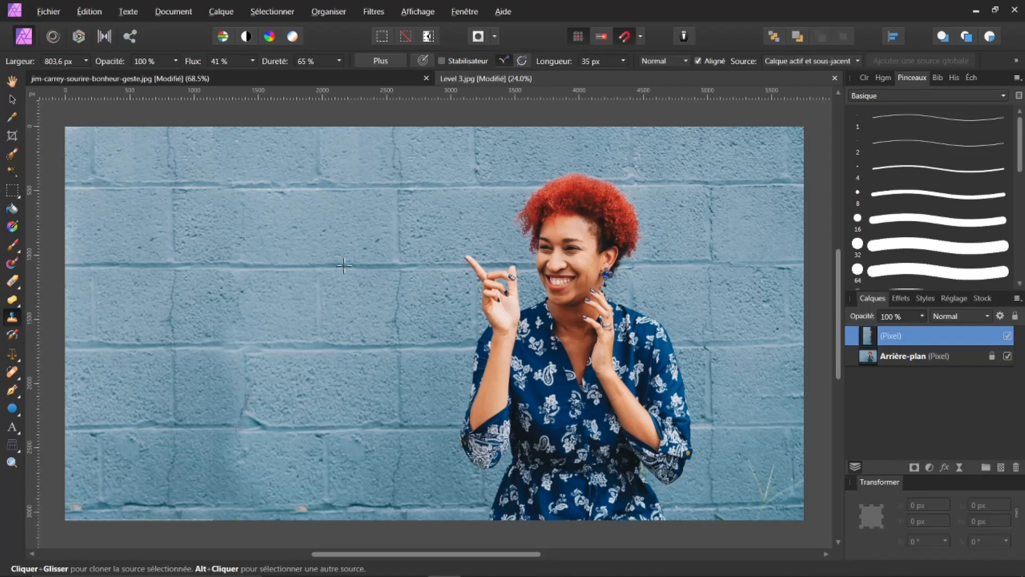
mouse_move(348, 259)
mouse_down()
mouse_move(269, 271)
mouse_move(278, 247)
mouse_move(237, 224)
mouse_move(222, 235)
mouse_move(228, 251)
mouse_move(258, 250)
mouse_move(275, 231)
mouse_move(253, 215)
mouse_move(212, 233)
mouse_move(213, 269)
mouse_move(196, 261)
mouse_move(229, 244)
mouse_move(214, 232)
mouse_move(240, 227)
mouse_up()
mouse_move(297, 178)
mouse_down()
mouse_move(314, 153)
mouse_move(260, 157)
mouse_up()
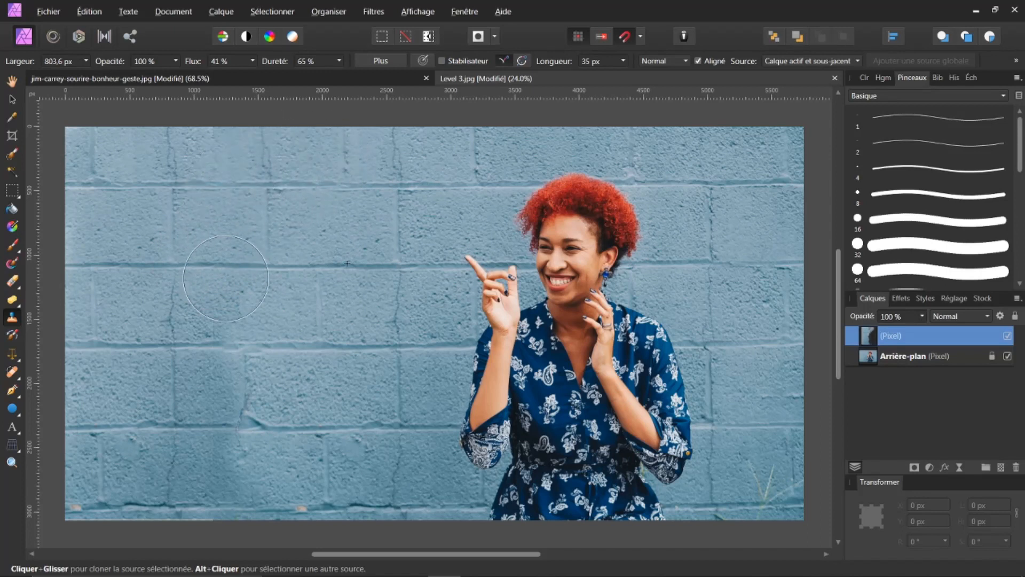
Step: Clone clean wall texture over the darker patch and remnants in the lower extended wall, undoing unwanted strokes
mouse_move(219, 298)
mouse_down()
mouse_move(198, 321)
mouse_move(176, 313)
mouse_move(243, 347)
mouse_move(172, 391)
mouse_move(255, 395)
mouse_move(271, 378)
mouse_move(267, 332)
mouse_move(240, 384)
mouse_move(236, 445)
mouse_move(271, 438)
mouse_move(281, 418)
mouse_move(265, 453)
mouse_move(295, 457)
mouse_move(326, 440)
mouse_move(428, 475)
mouse_move(399, 457)
mouse_up()
key(ctrl+z)
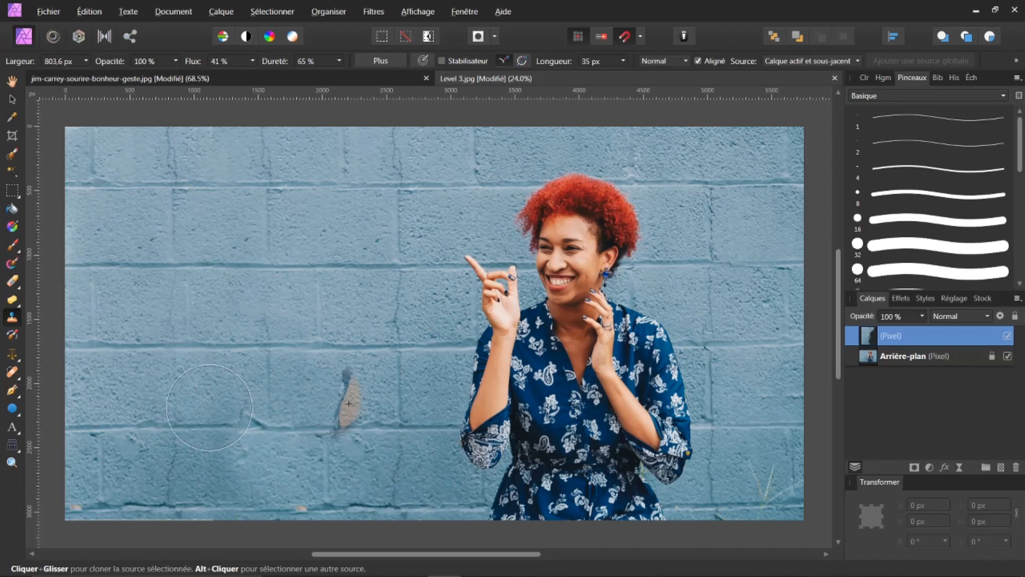
mouse_move(187, 442)
mouse_down()
mouse_move(216, 454)
mouse_move(138, 459)
mouse_move(173, 477)
mouse_move(229, 465)
mouse_move(171, 455)
mouse_move(89, 479)
mouse_move(189, 428)
mouse_move(221, 396)
mouse_move(298, 379)
mouse_up()
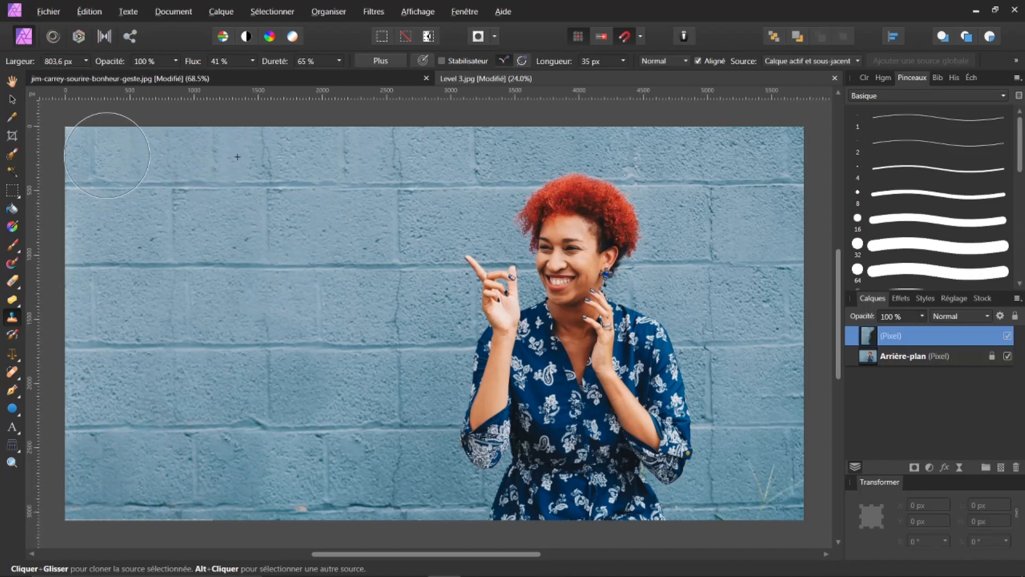
drag(90, 451, 89, 451)
mouse_move(315, 353)
mouse_down()
mouse_move(347, 320)
mouse_move(330, 280)
mouse_up()
key(ctrl+z)
alt+click(362, 200)
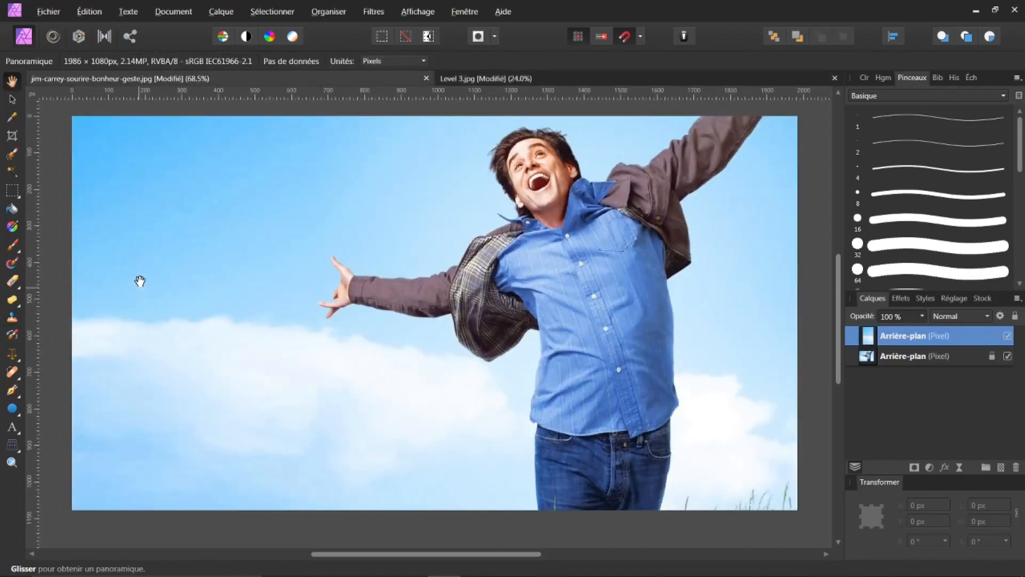
Step: Switch to jim-carrey-sourire-bonheur-geste.jpg, activate the Clone Brush and set its source to "Calque actif et sous-jacent"
click(11, 318)
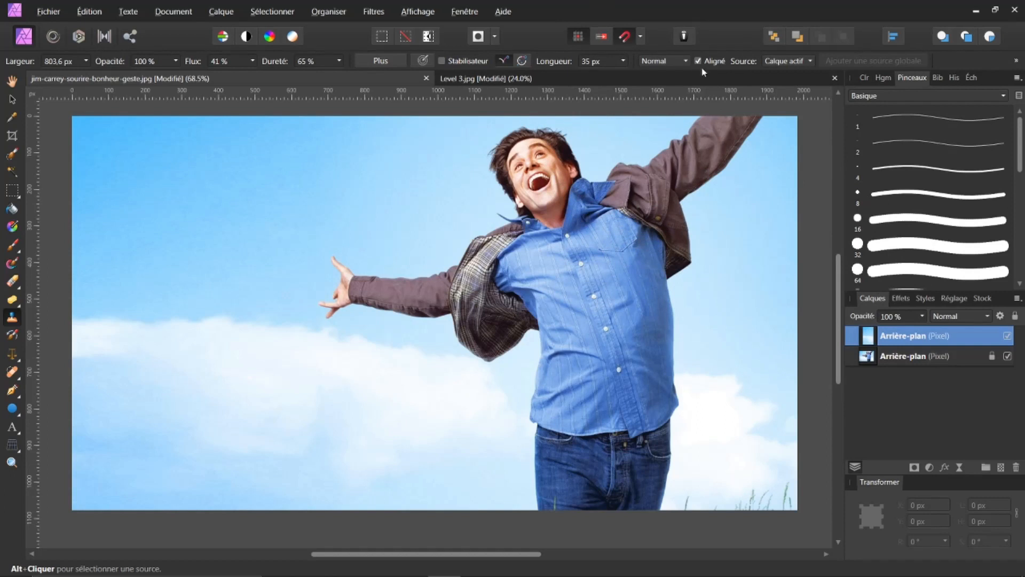
click(810, 61)
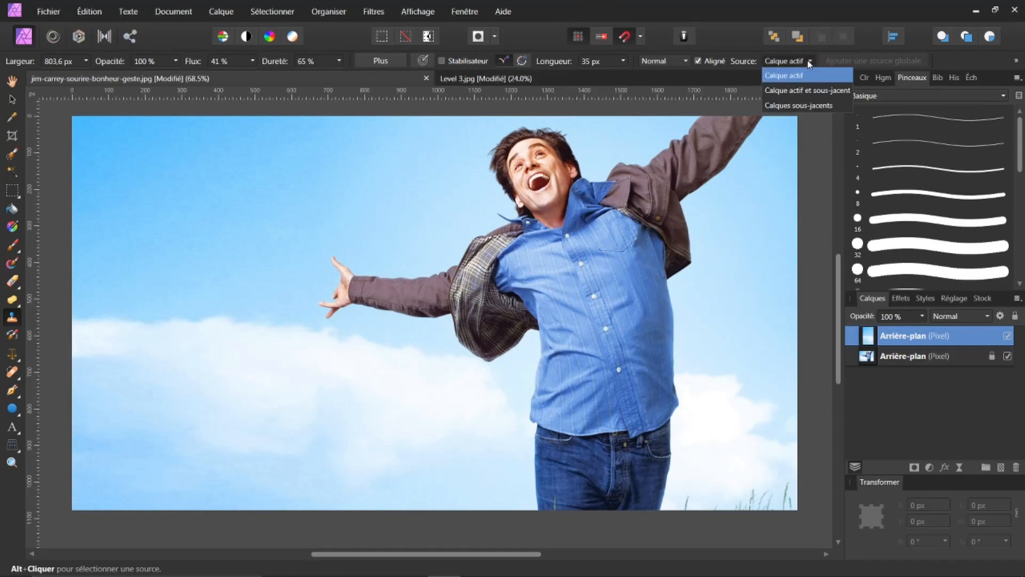
click(771, 90)
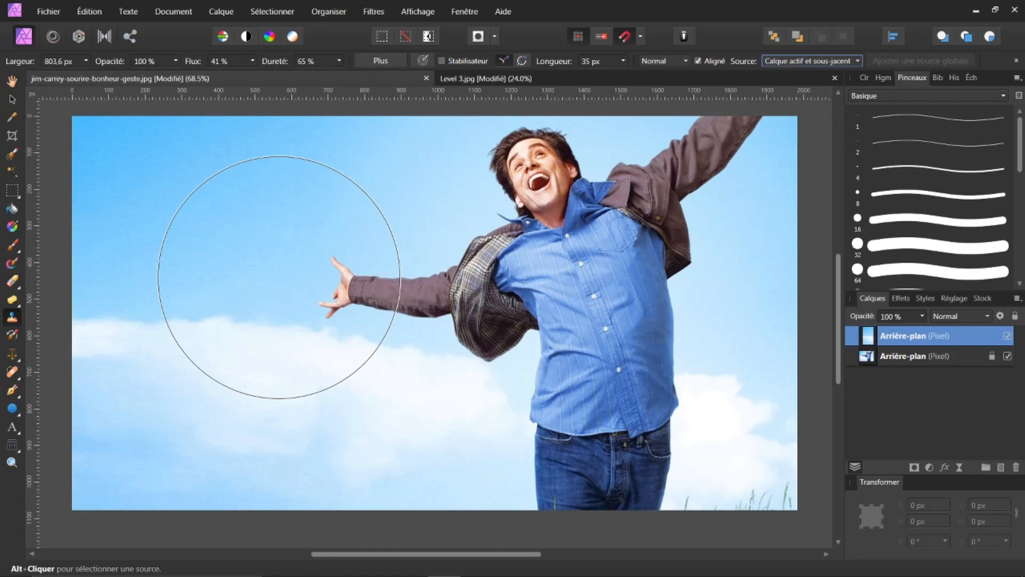
Step: Sample a clone source on the white cloud and resize the Clone Brush to about 268.6 px with 66 % hardness
alt+click(280, 278)
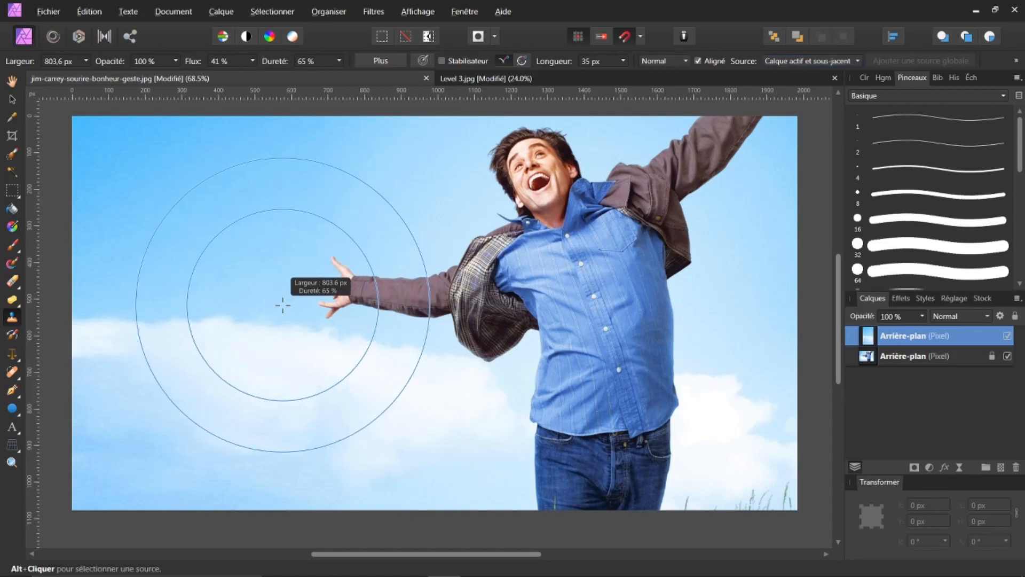
mouse_move(283, 305)
mouse_down()
mouse_move(162, 242)
mouse_move(60, 255)
mouse_up()
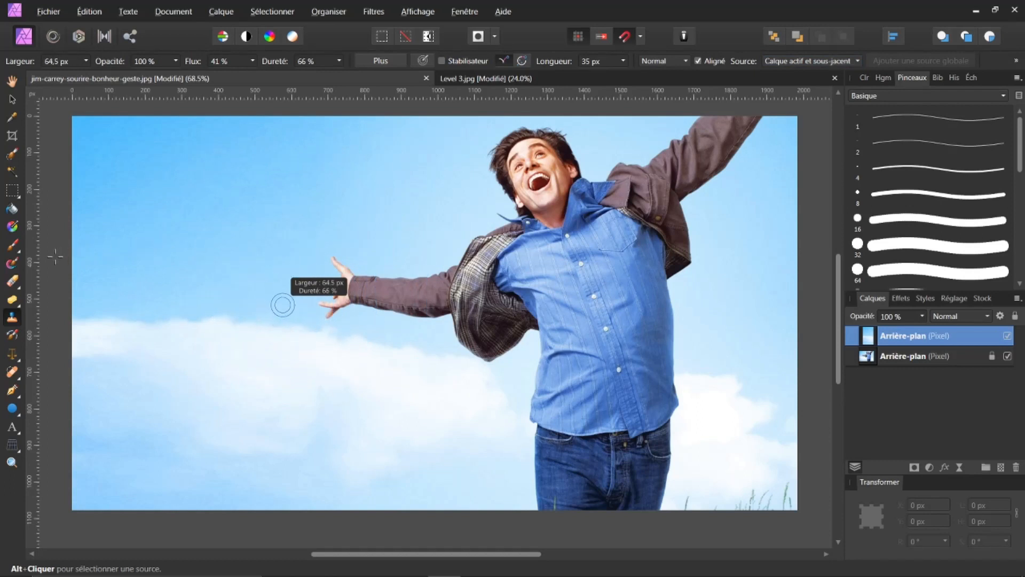
drag(54, 258, 50, 257)
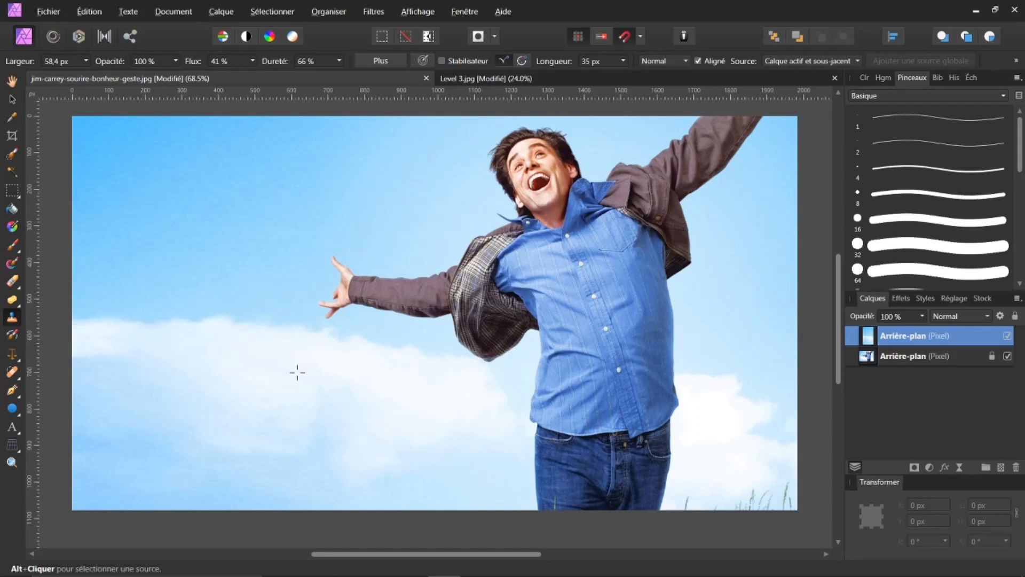
alt+click(269, 360)
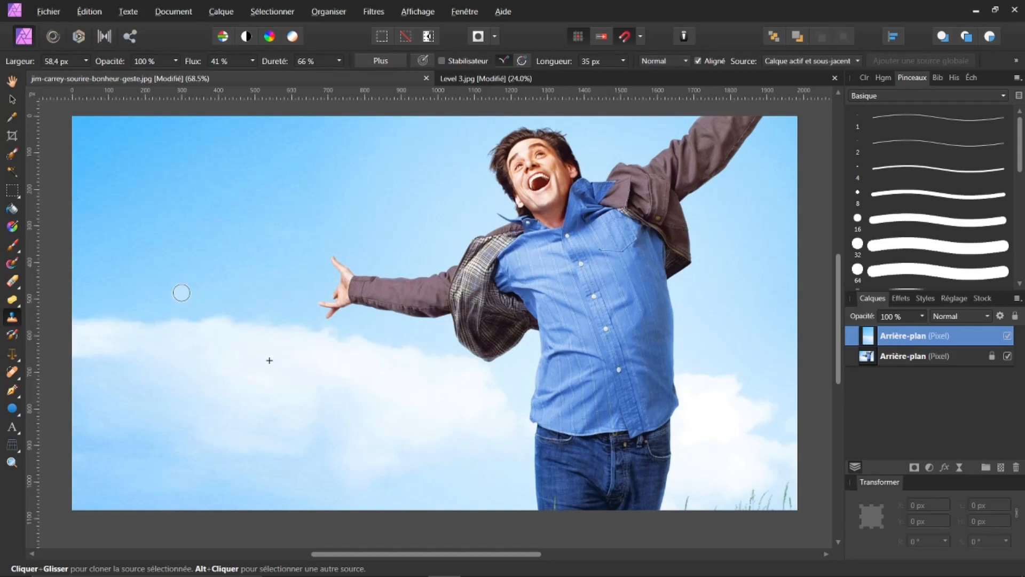
drag(182, 293, 181, 293)
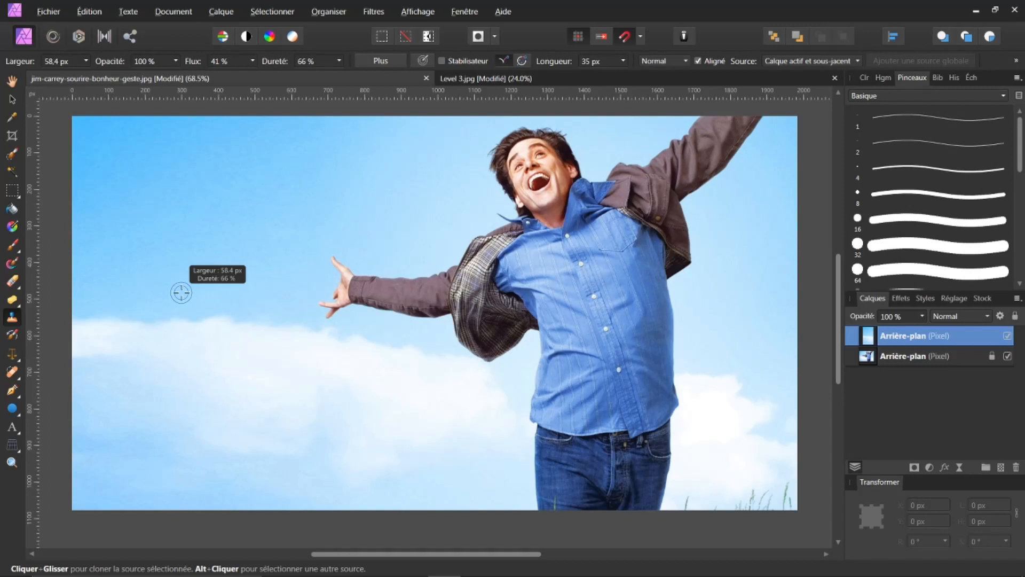
drag(190, 293, 247, 296)
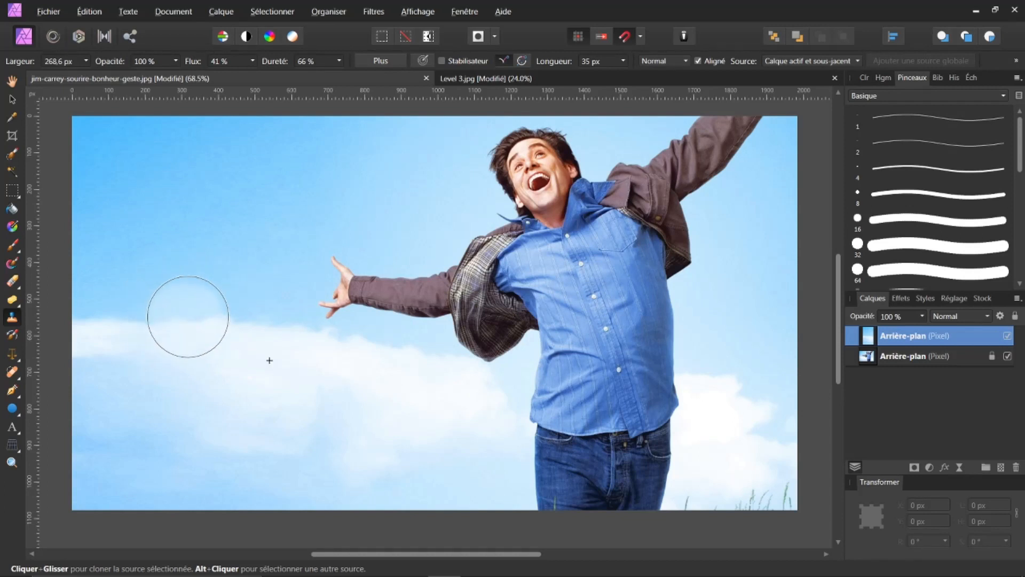
Step: Clone the cloud diagonally upward across the blue sky to the photo's left edge
mouse_move(190, 315)
mouse_down()
mouse_move(198, 292)
mouse_move(170, 281)
mouse_move(181, 301)
mouse_move(201, 307)
mouse_move(156, 284)
mouse_move(130, 299)
mouse_move(95, 293)
mouse_move(86, 311)
mouse_move(76, 292)
mouse_move(176, 300)
mouse_move(123, 253)
mouse_move(134, 240)
mouse_move(112, 251)
mouse_move(95, 245)
mouse_move(85, 208)
mouse_up()
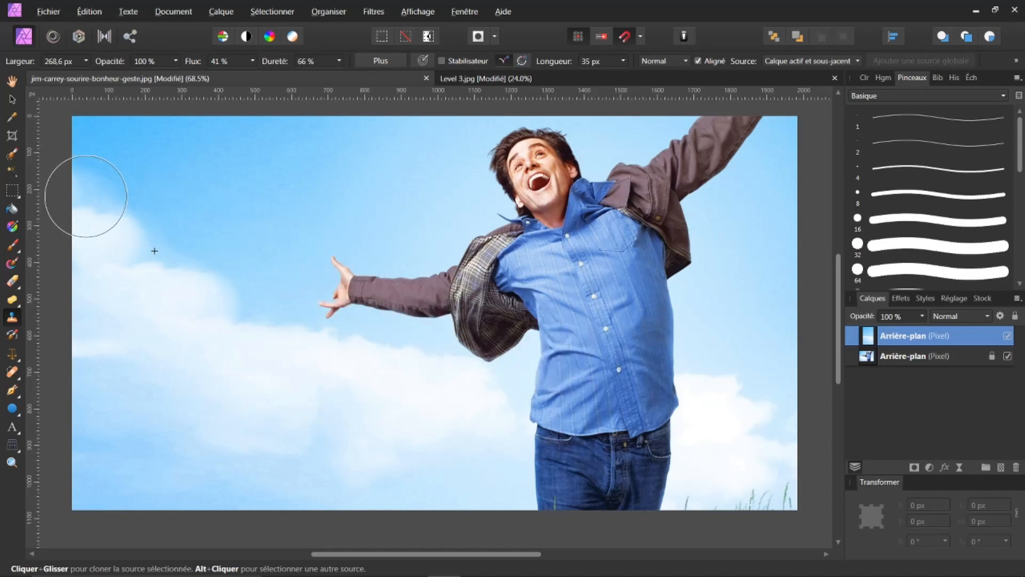
mouse_move(89, 193)
mouse_down()
mouse_move(115, 206)
mouse_move(161, 283)
mouse_move(269, 354)
mouse_up()
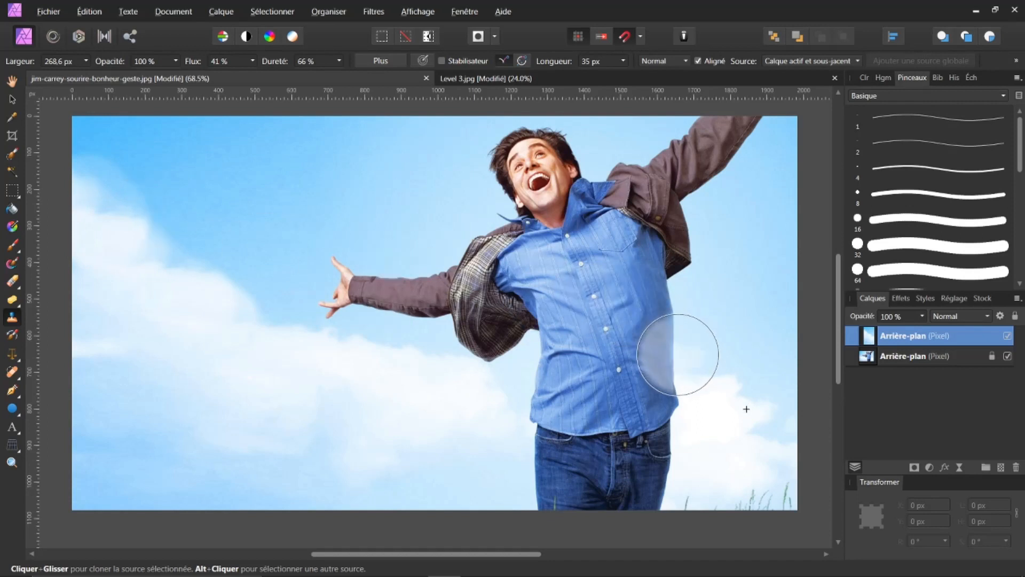
mouse_move(101, 249)
mouse_down()
mouse_move(179, 232)
mouse_move(154, 228)
mouse_up()
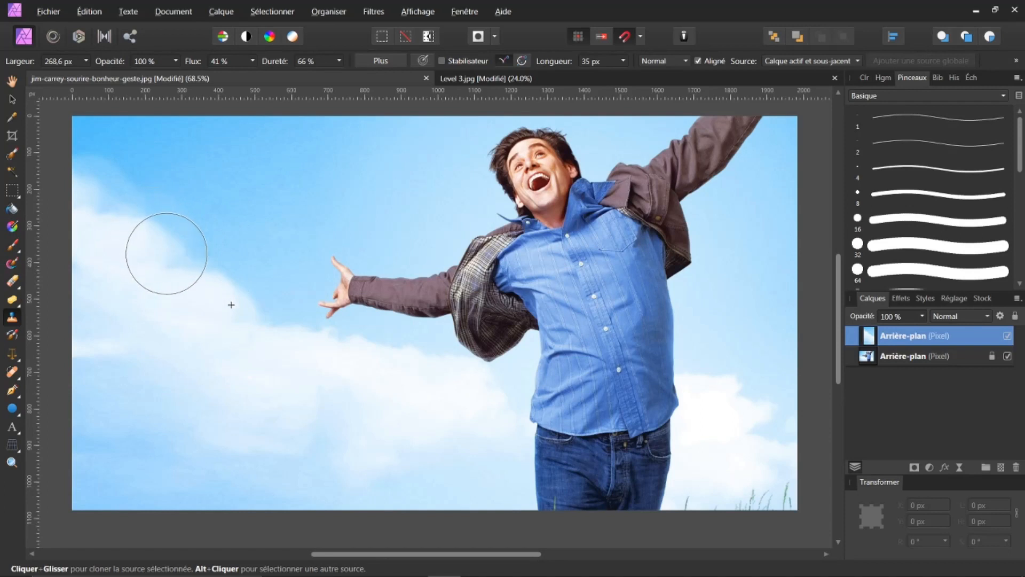
Step: Undo the last unwanted clone stroke and extend the cloud's upper edge using 41 % hardness
click(373, 239)
key(ctrl+z)
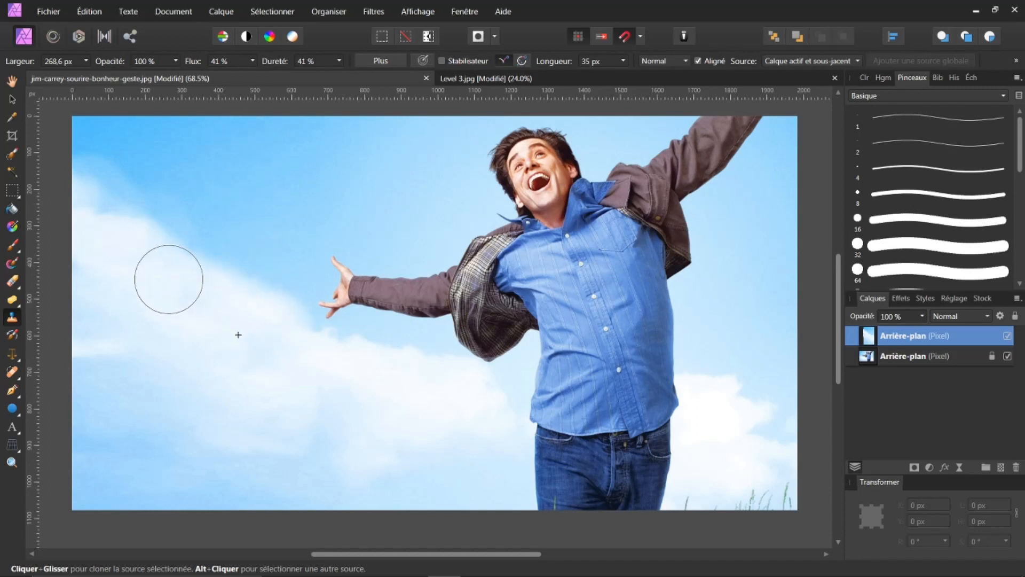
drag(114, 207, 97, 171)
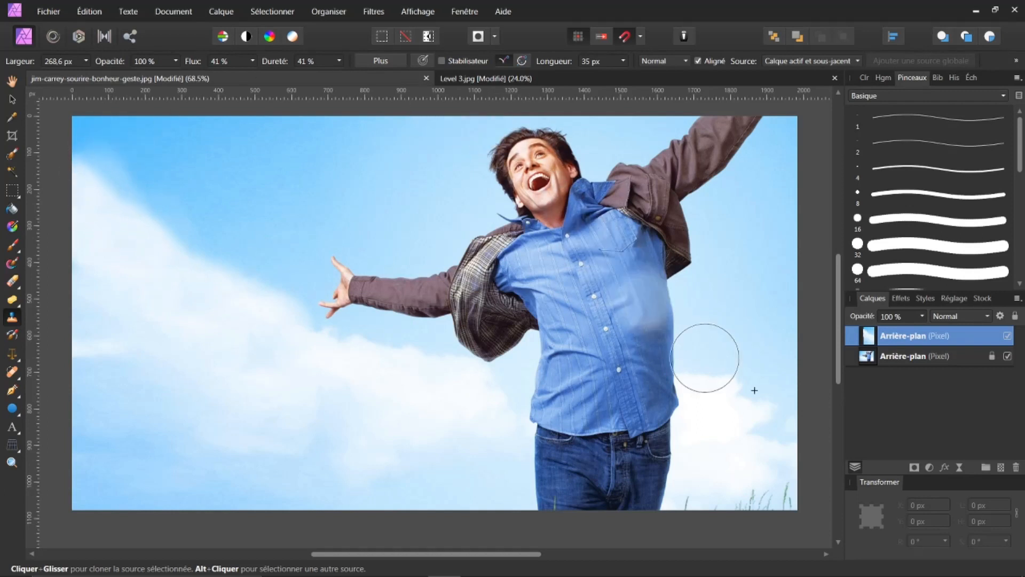